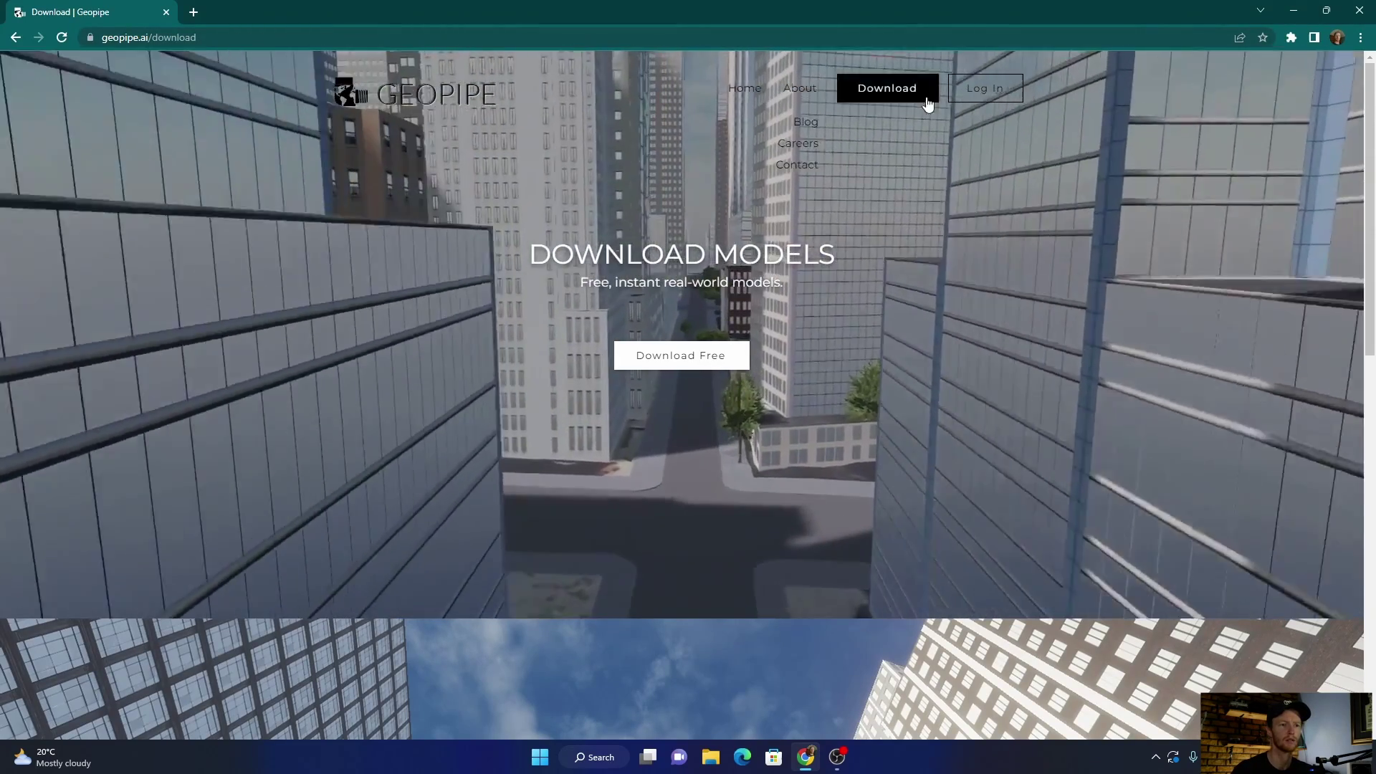
scroll(289, 386, down, 3)
scroll(289, 386, down, 5)
scroll(290, 387, down, 4)
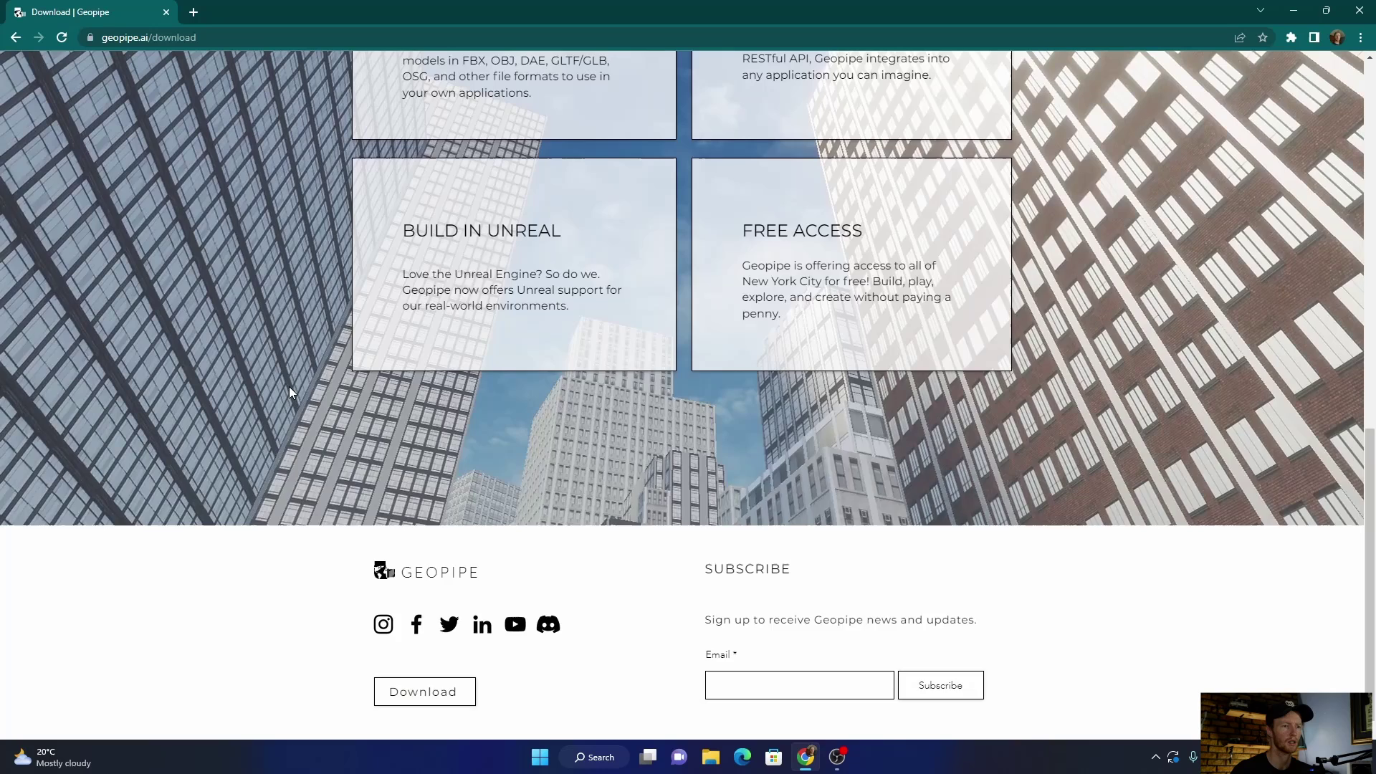
scroll(289, 386, up, 2)
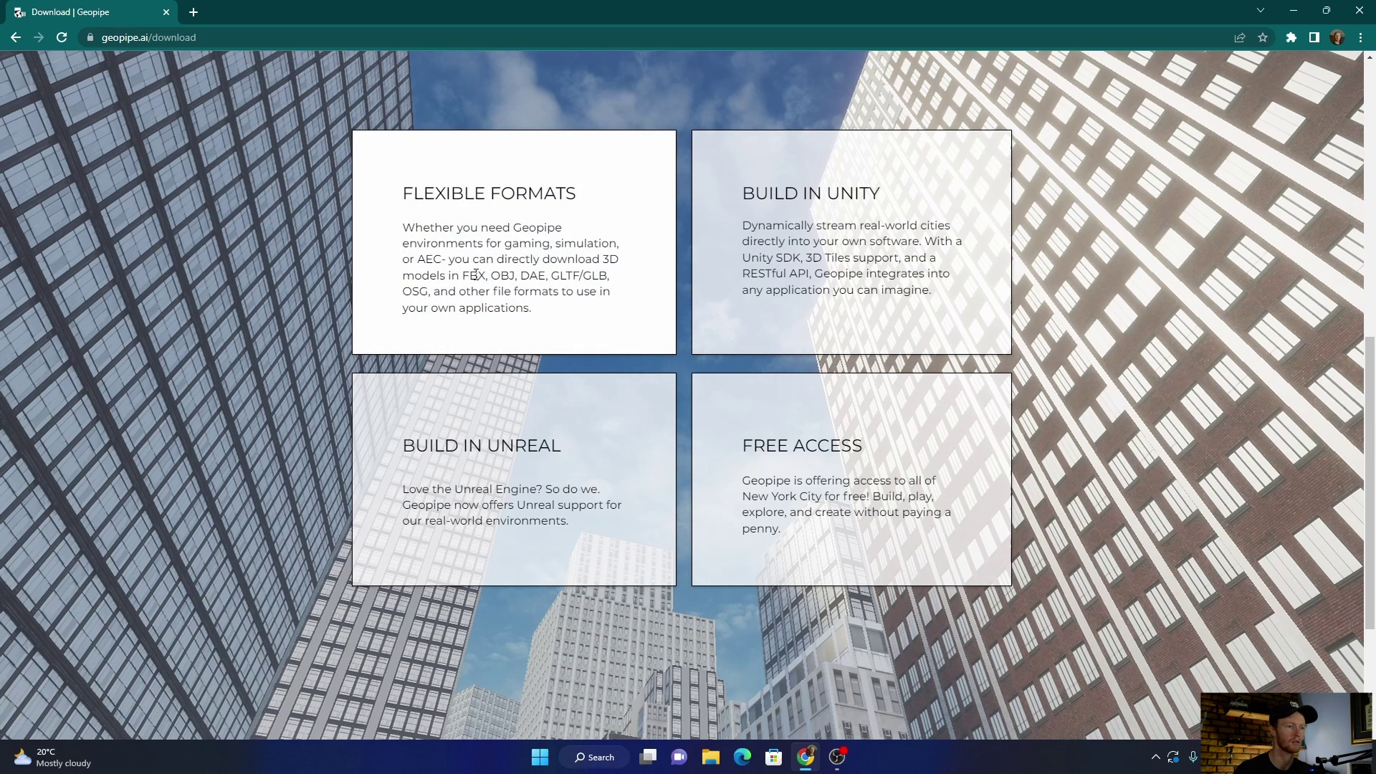
scroll(253, 371, down, 3)
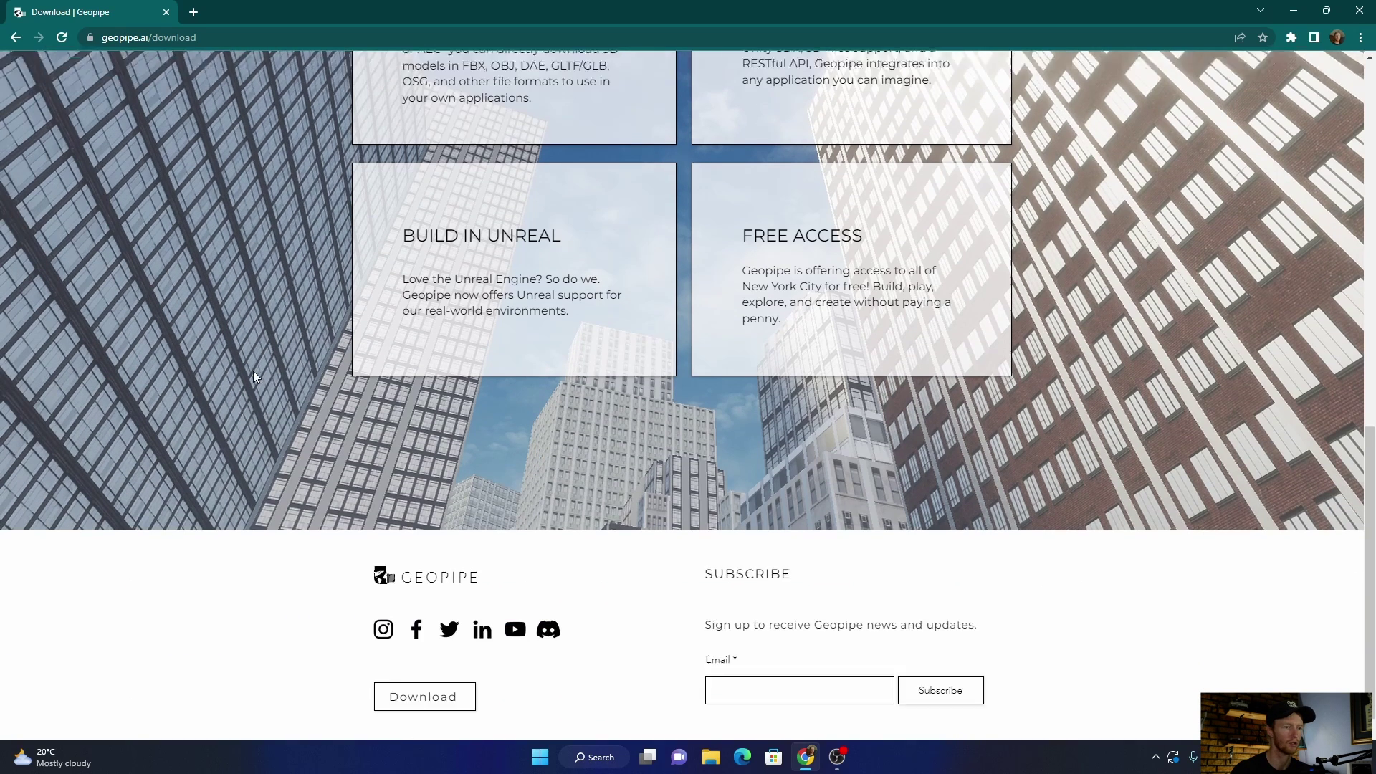
scroll(252, 372, down, 1)
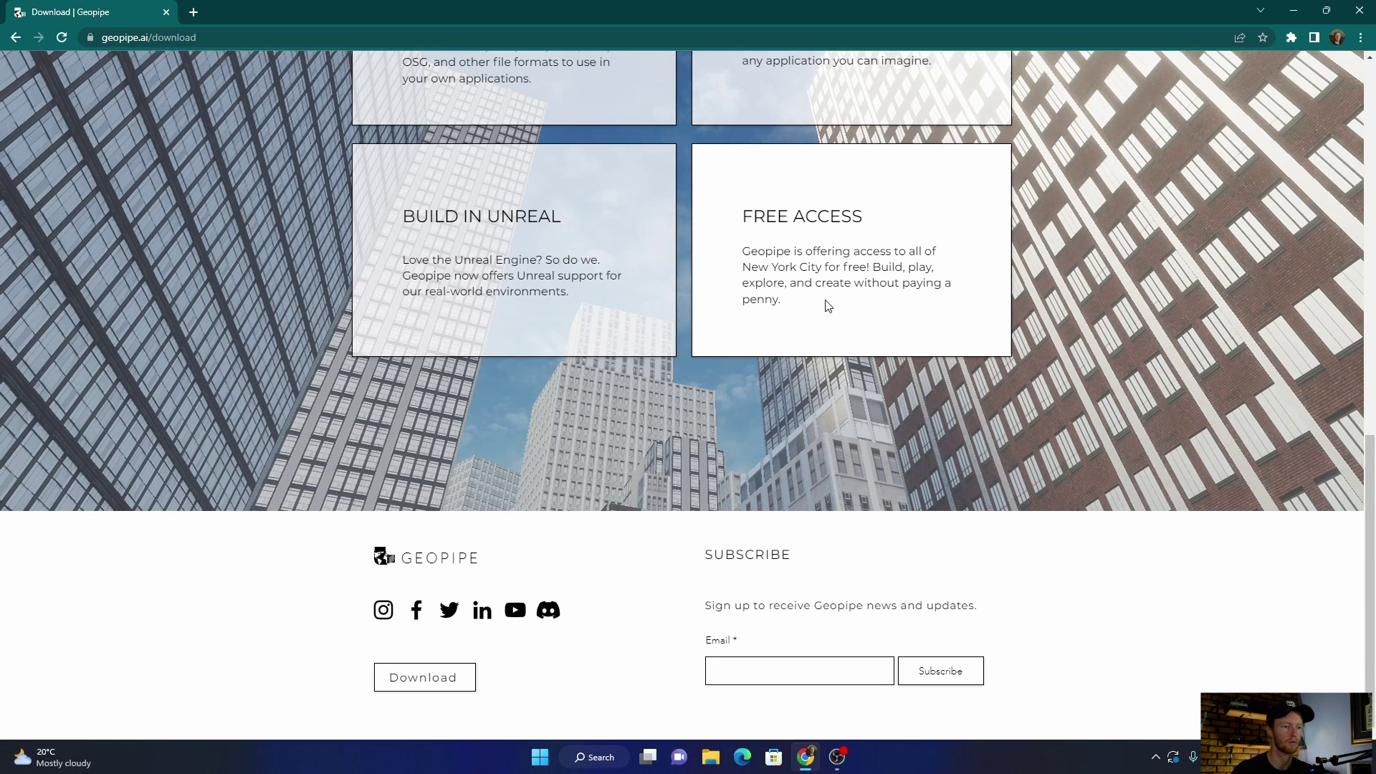
Launch the ContextSnap map app from the download page and dismiss its getting-started guide
key(Home)
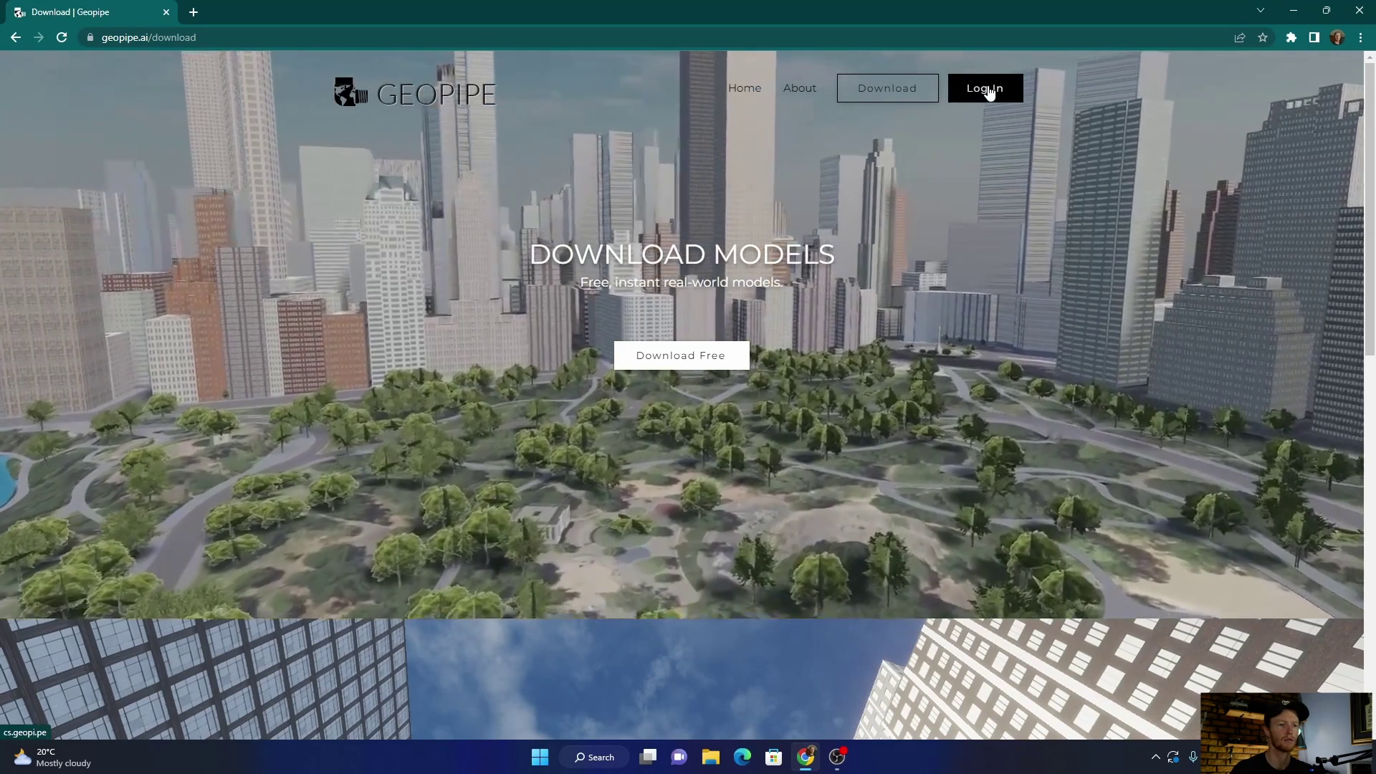
click(985, 89)
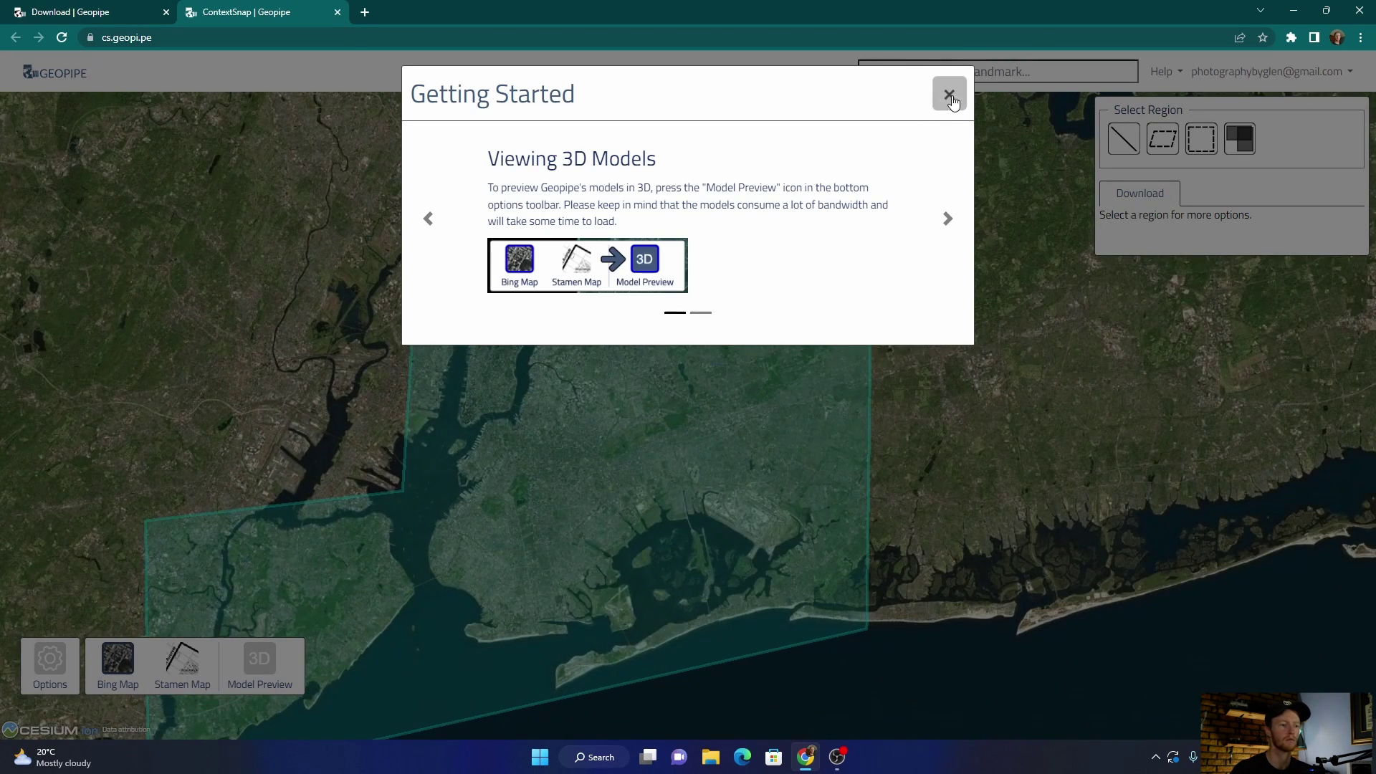
click(952, 100)
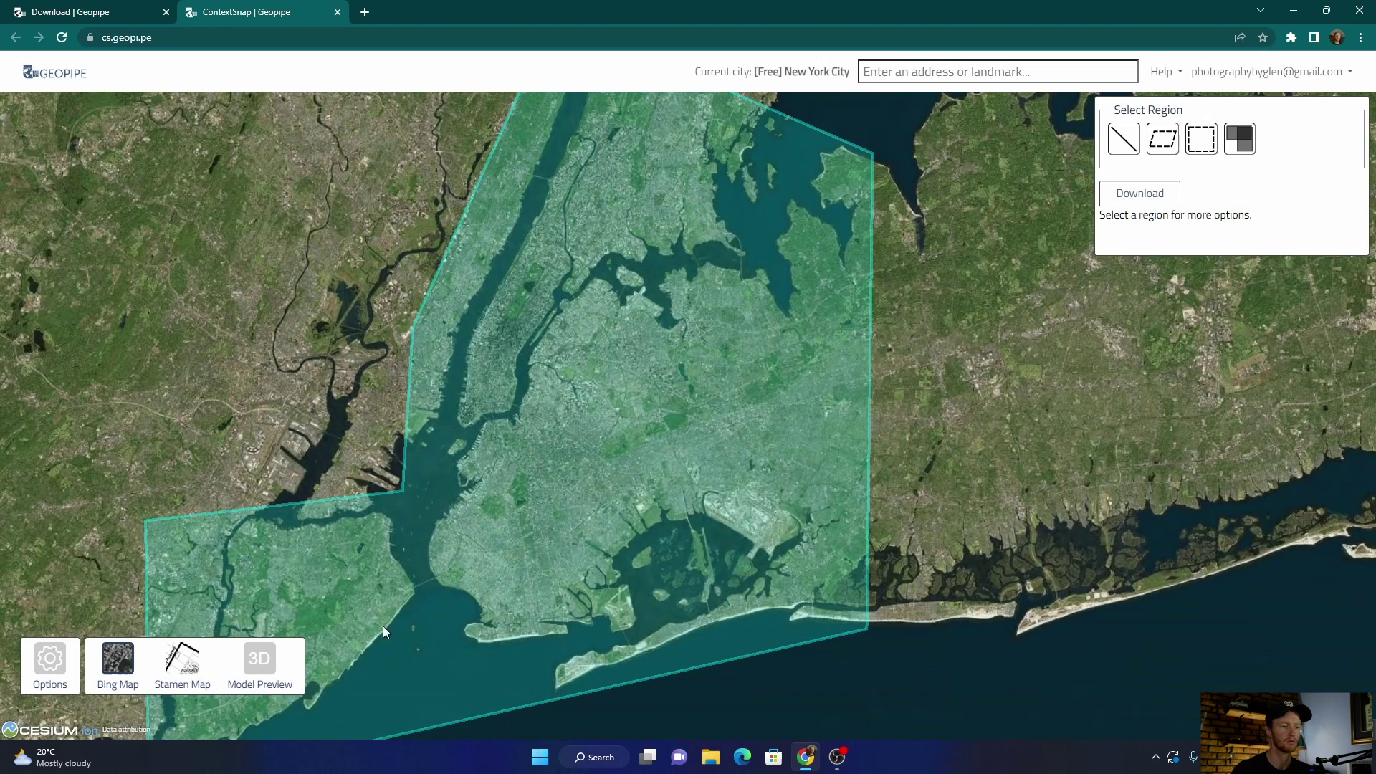
scroll(490, 507, down, 3)
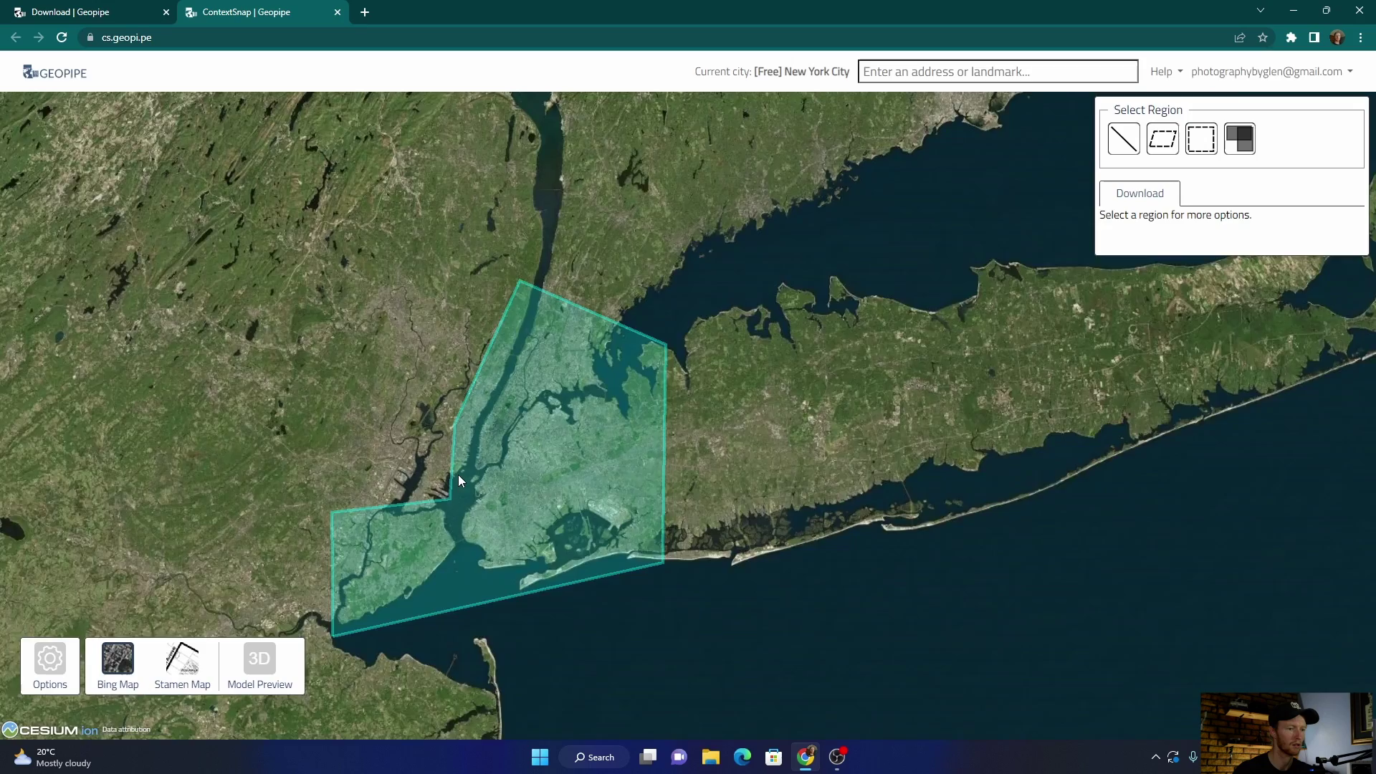
scroll(458, 474, up, 8)
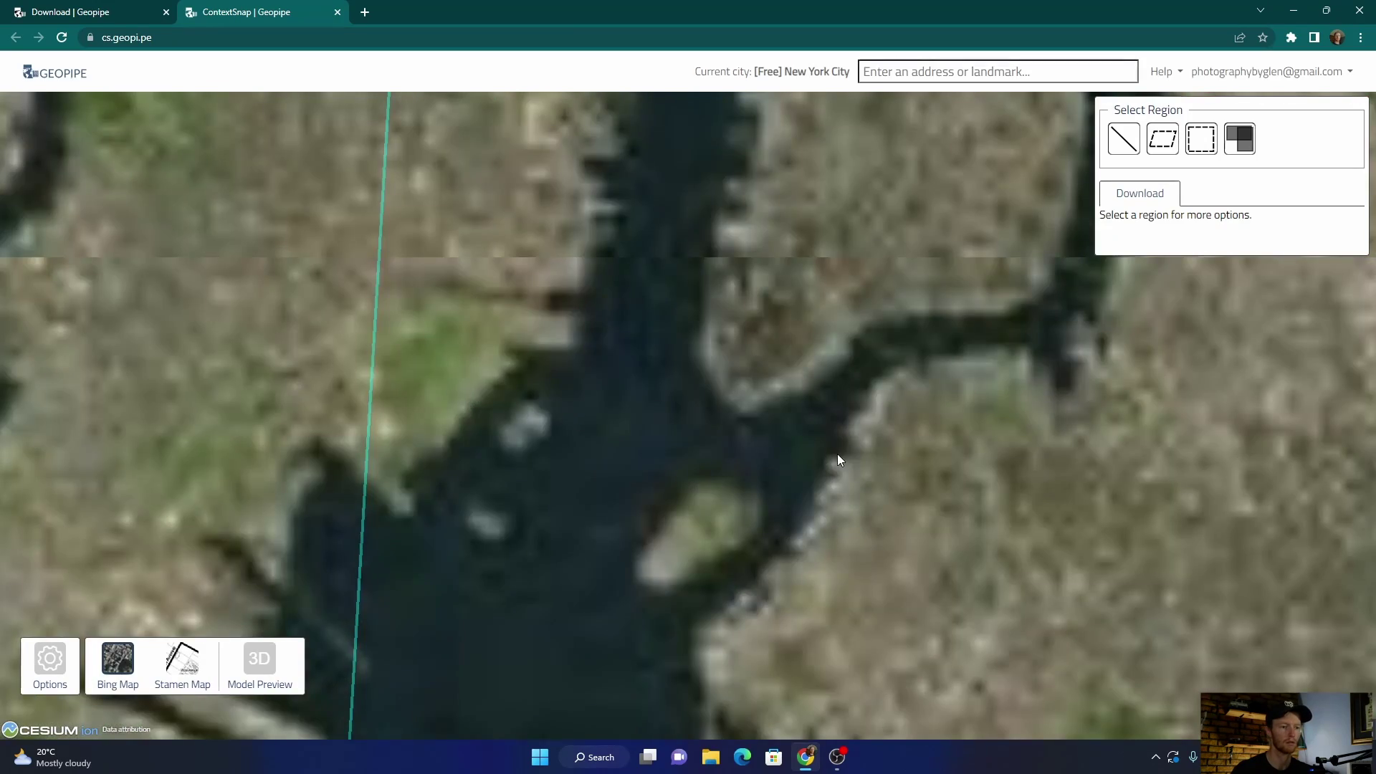
scroll(801, 455, up, 4)
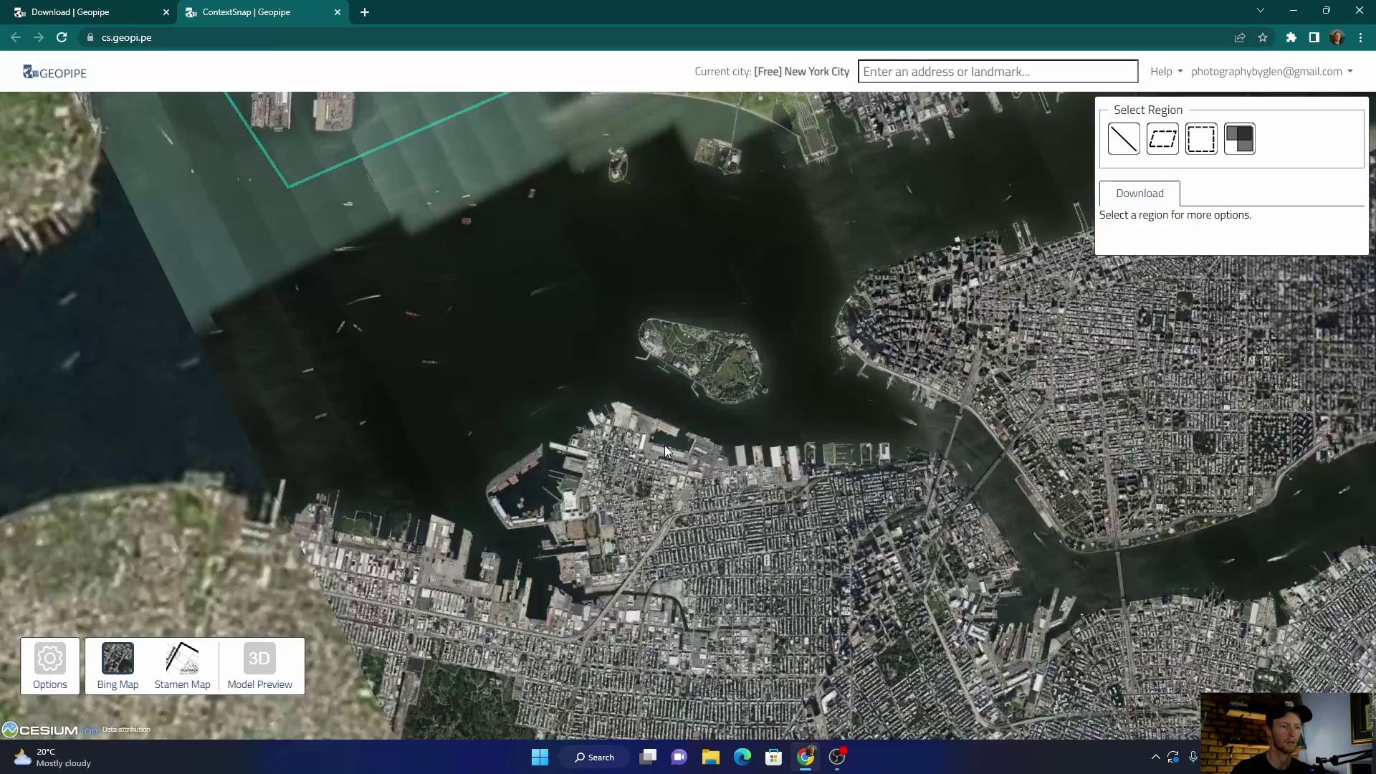
scroll(665, 445, down, 4)
scroll(697, 411, up, 3)
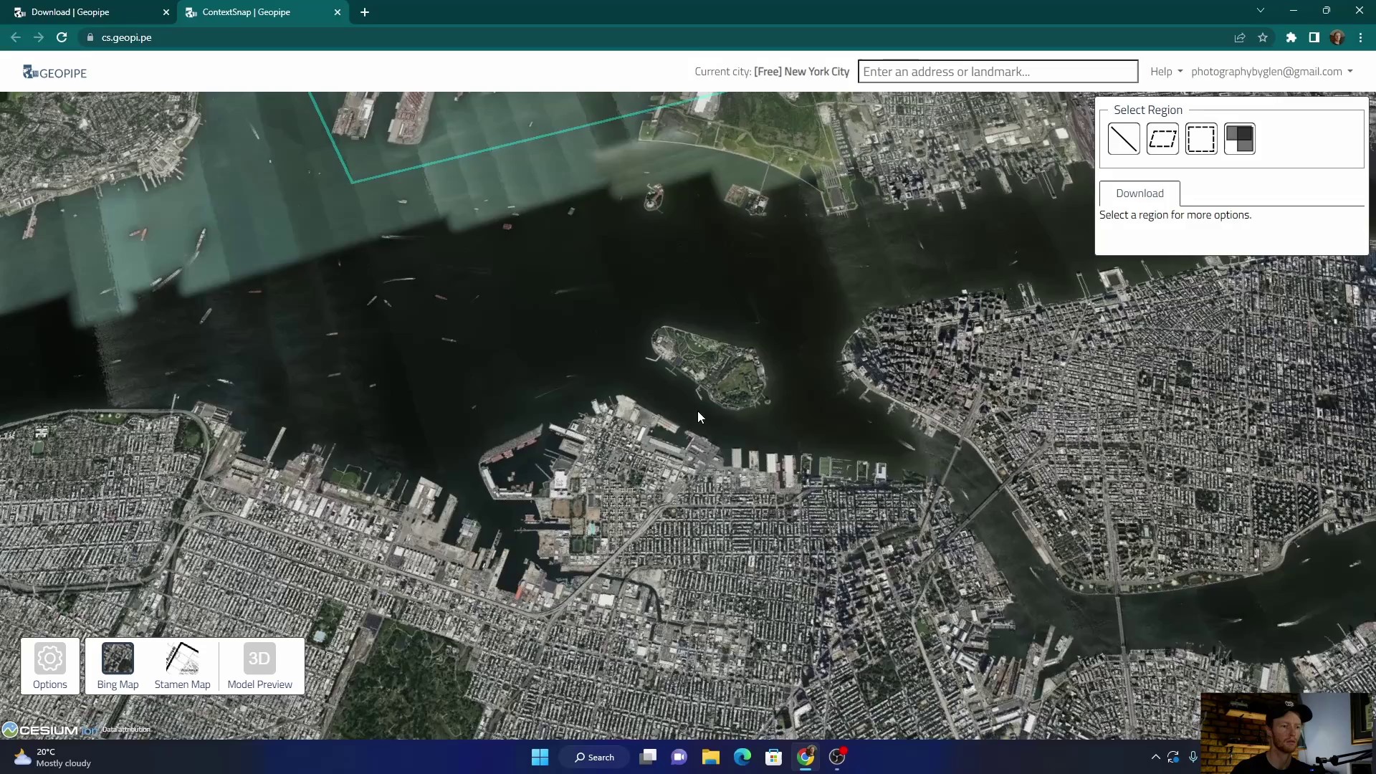
scroll(699, 411, down, 2)
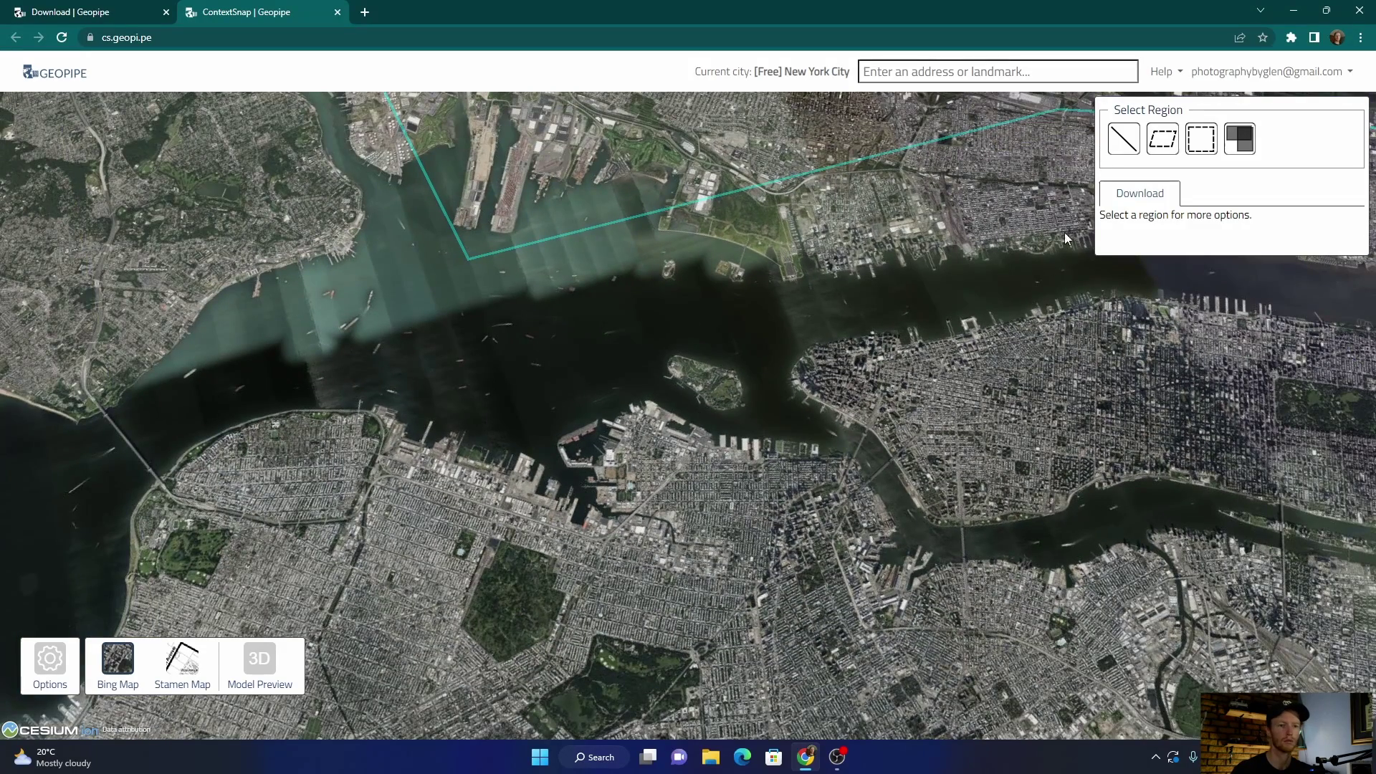
Select and confirm a parallelogram region over the Brooklyn city blocks
click(1162, 139)
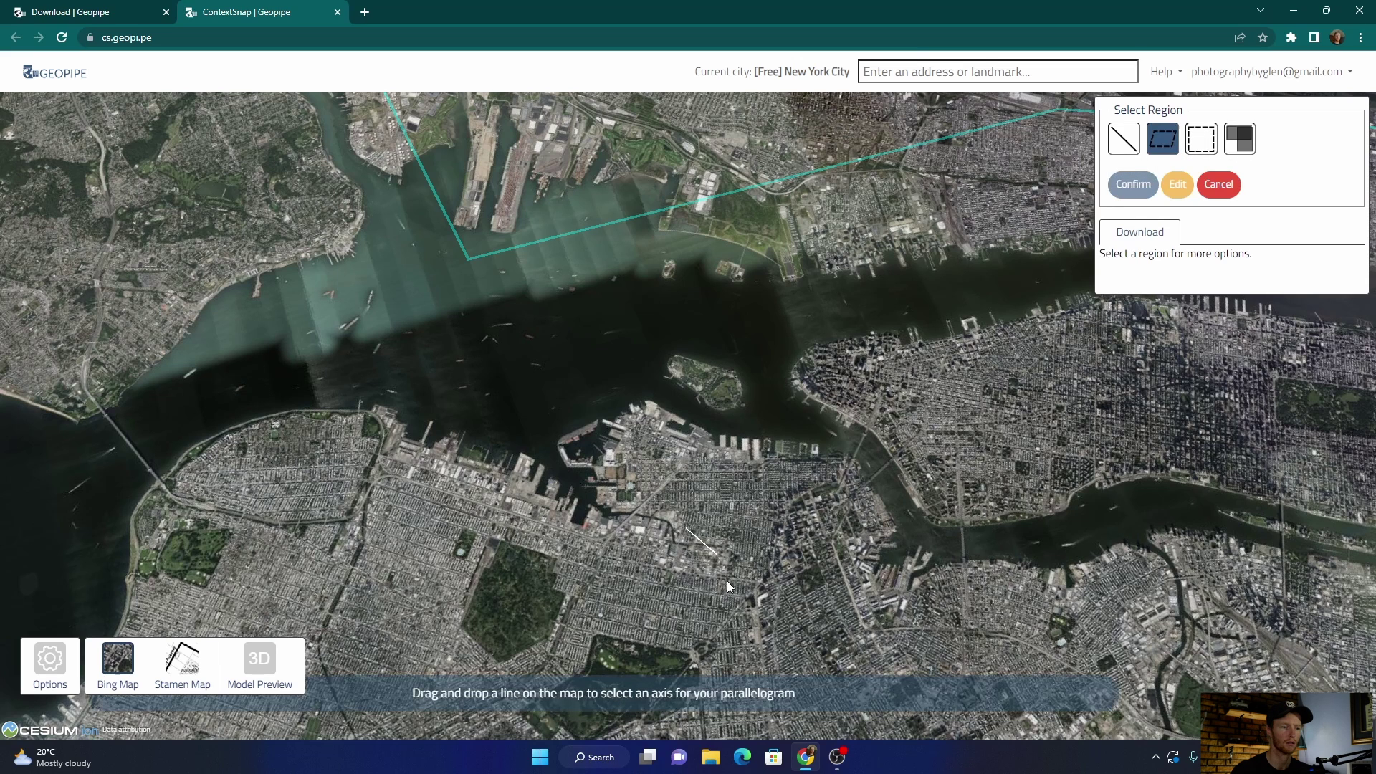
drag(685, 579, 652, 524)
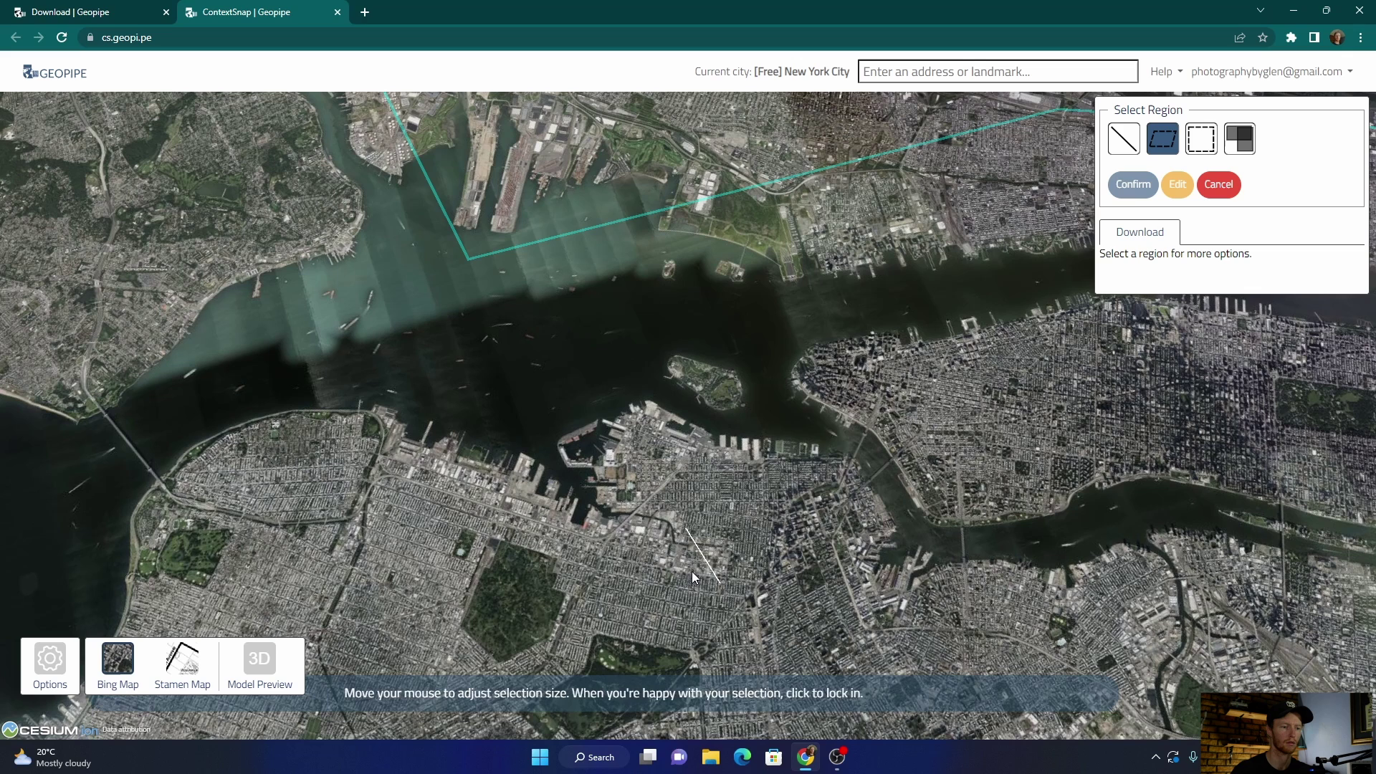
click(612, 593)
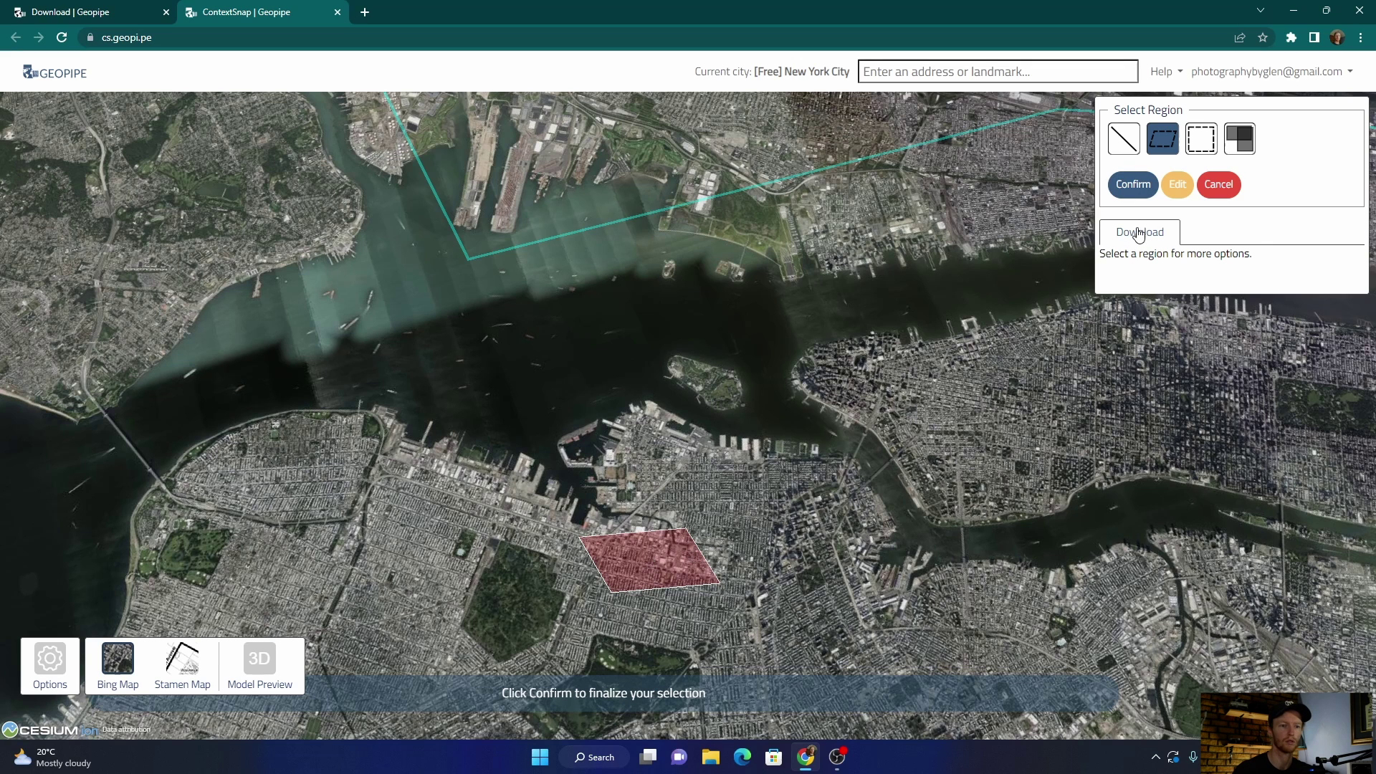
click(1131, 186)
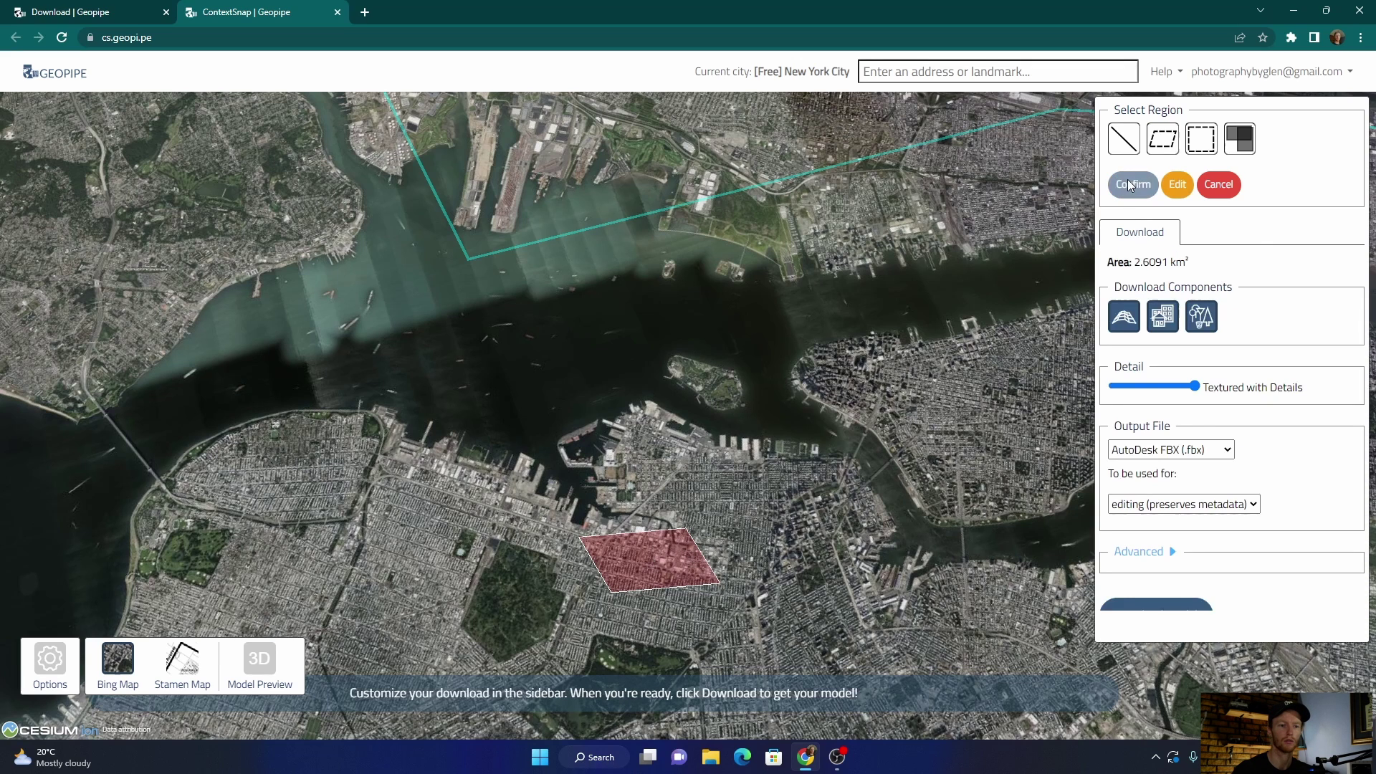
Choose glTF as the output format and request the model download
click(1161, 454)
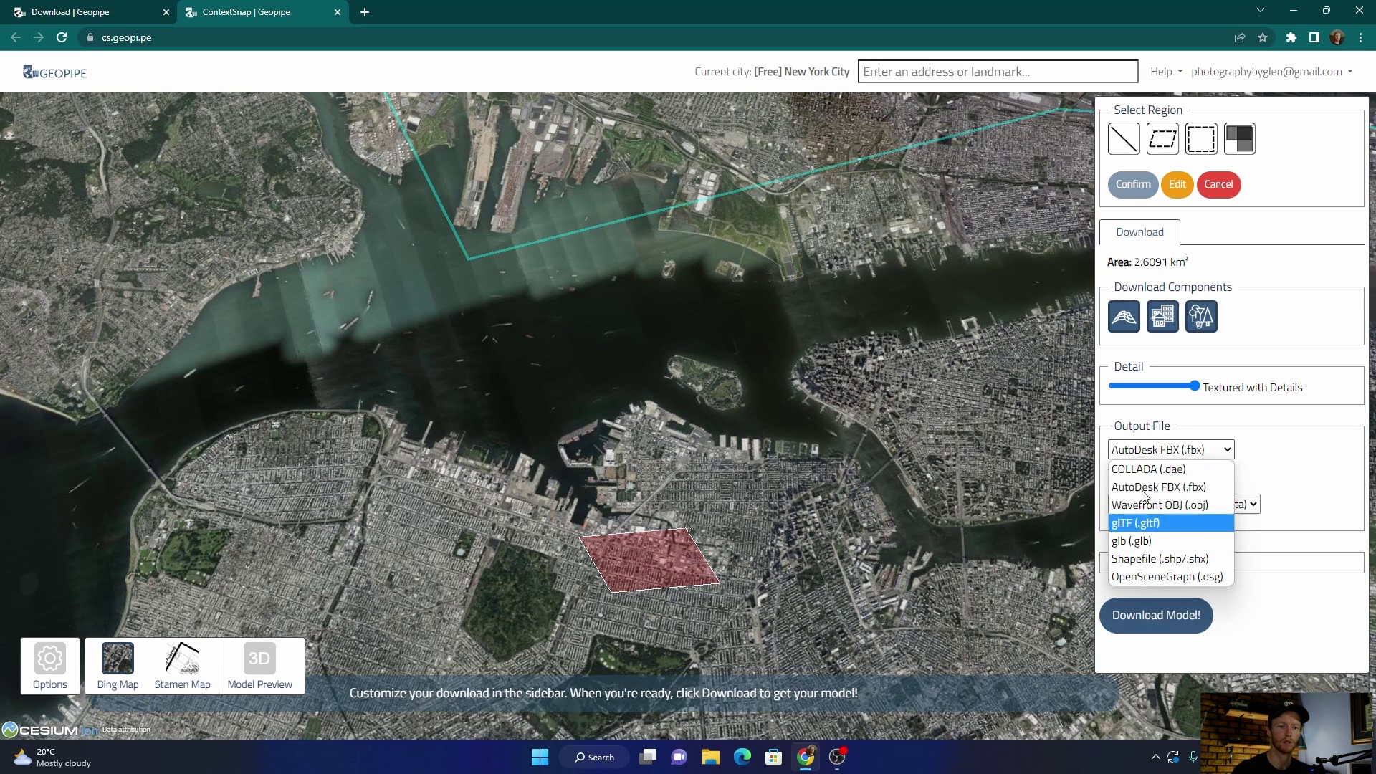
click(1145, 523)
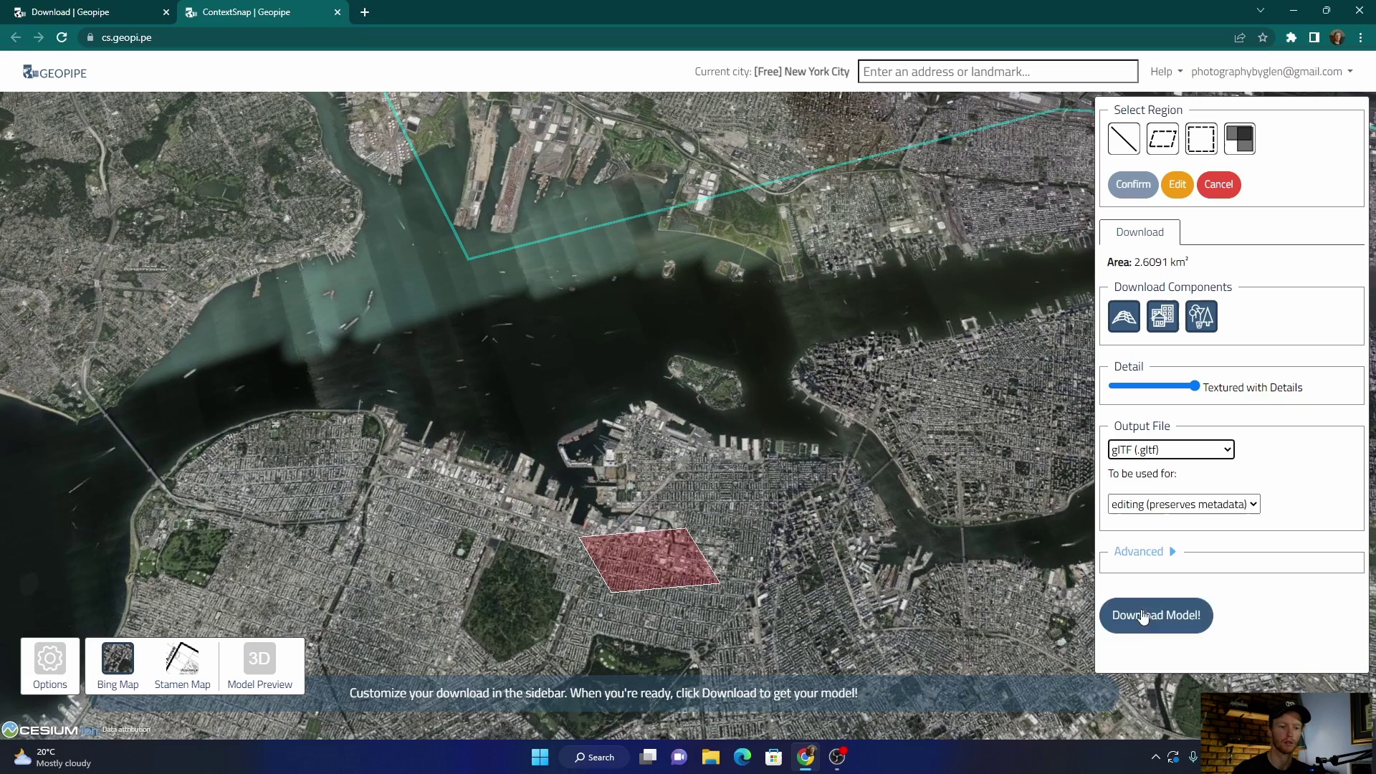
click(1156, 615)
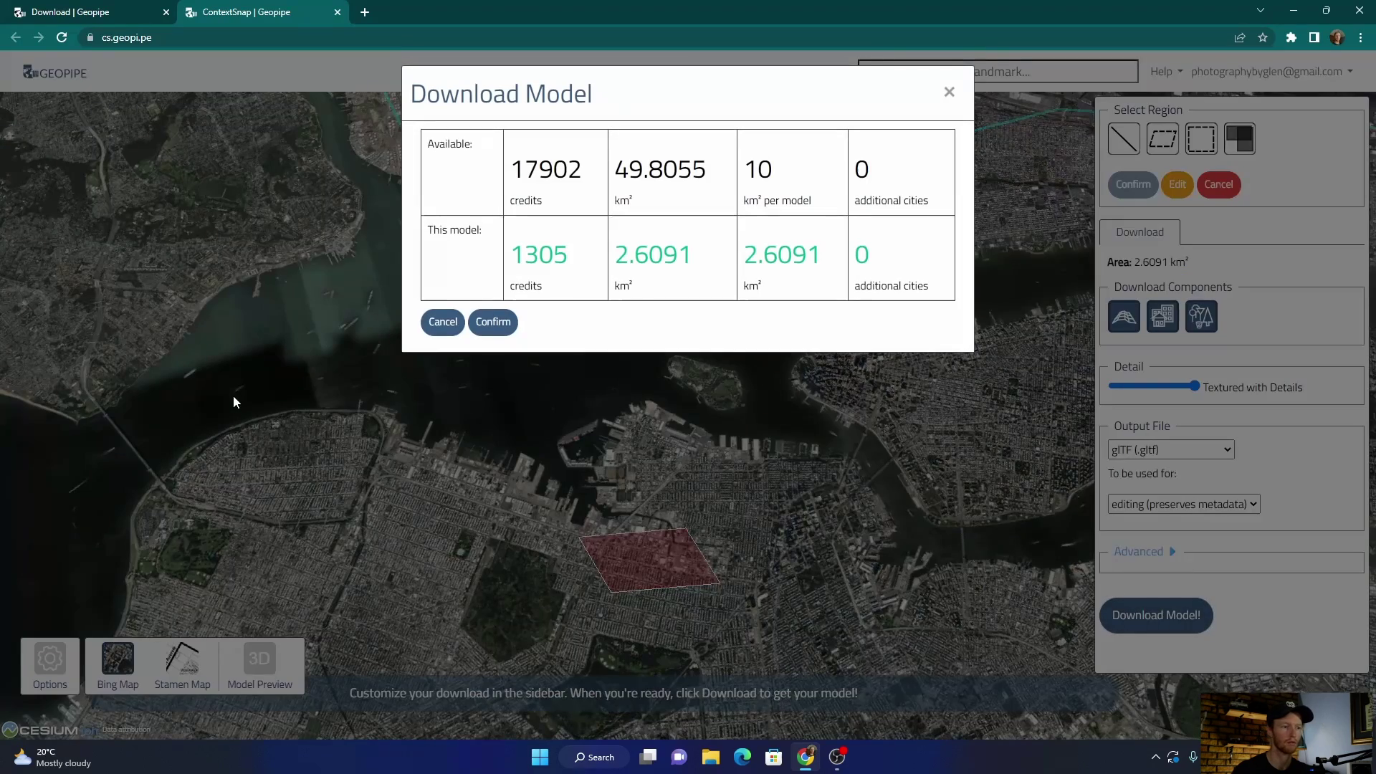
Confirm spending the credits and check the model is listed among past downloads
click(493, 322)
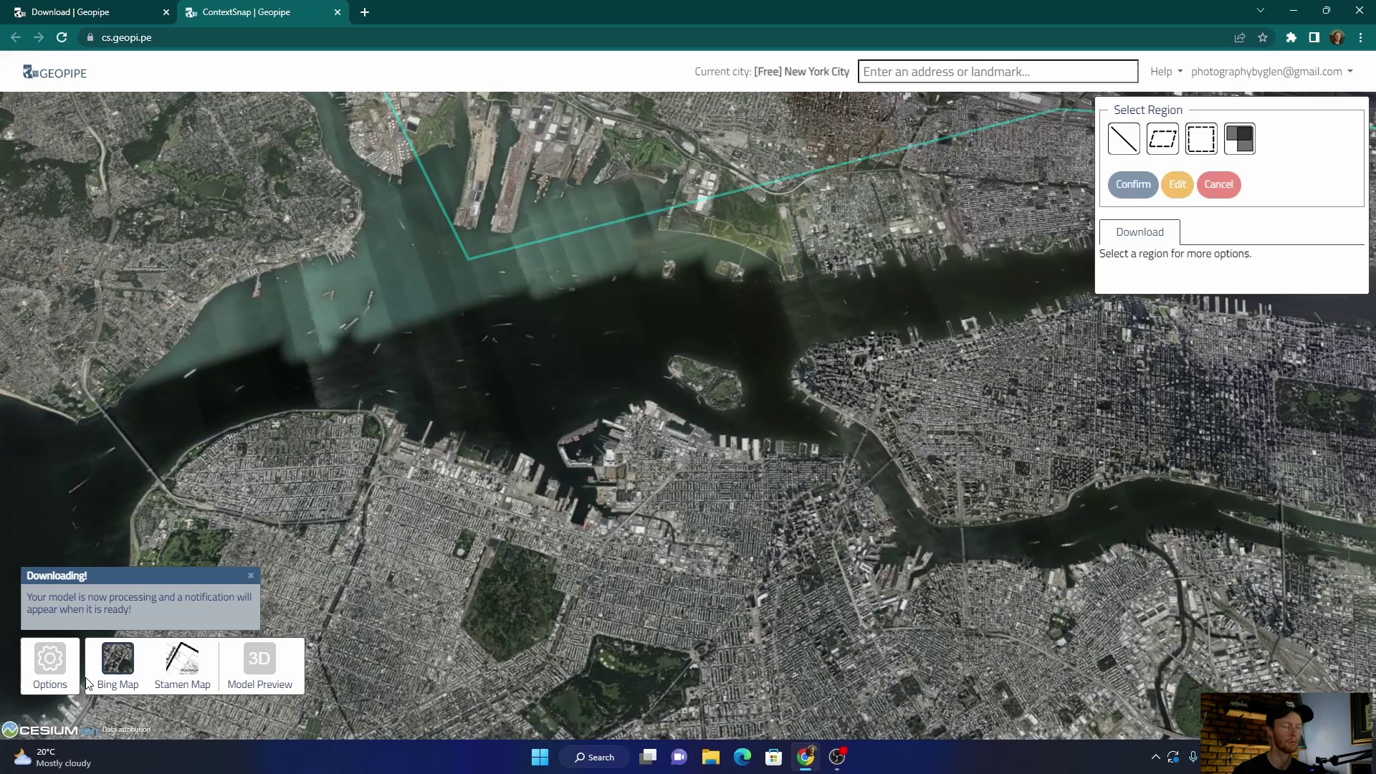
click(1288, 75)
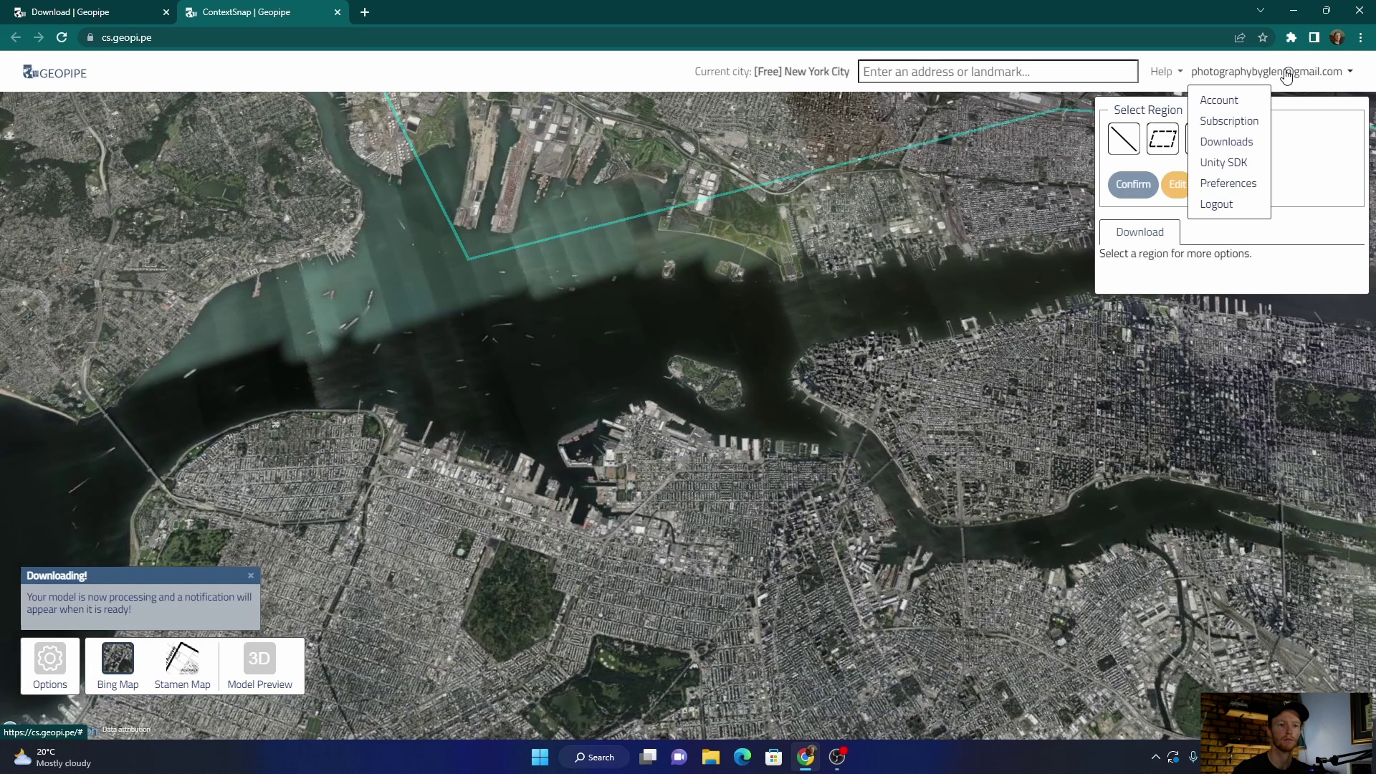
click(1226, 140)
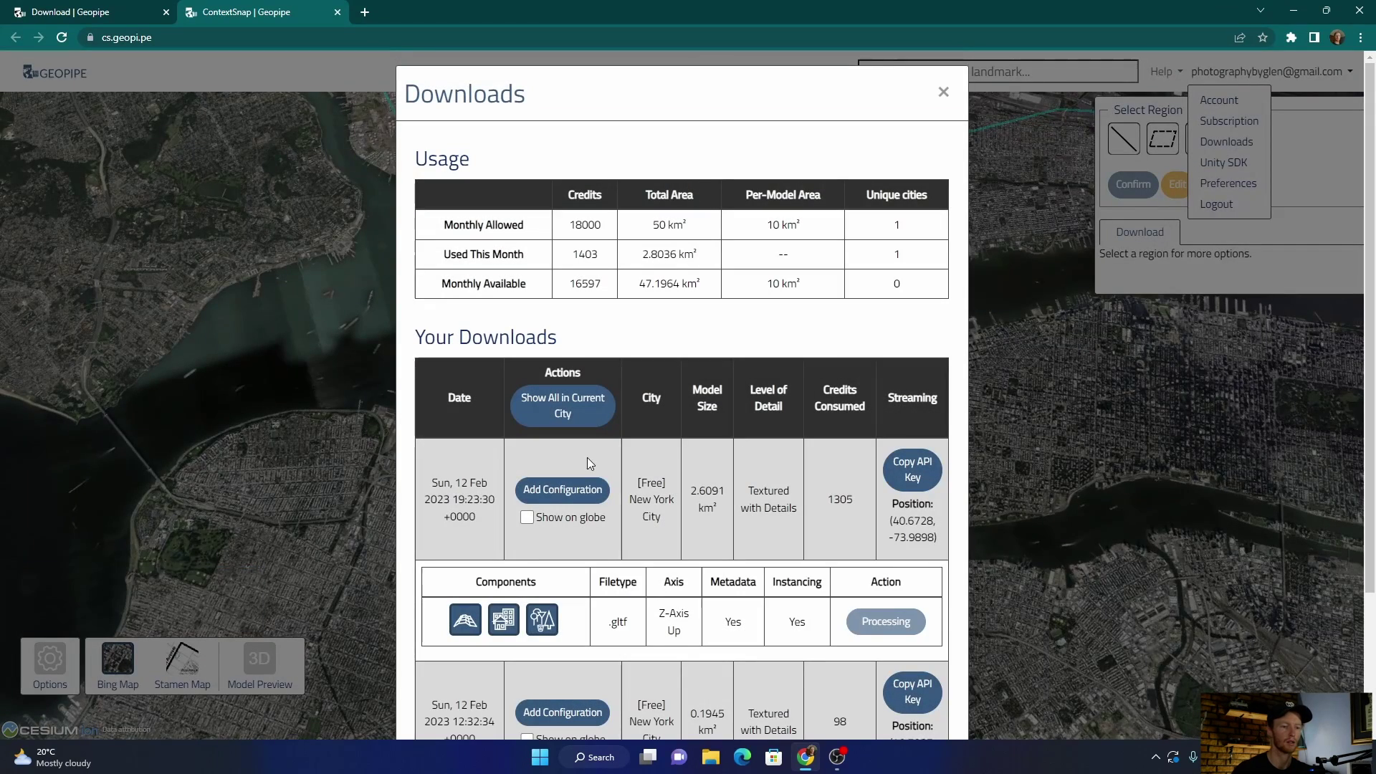
scroll(698, 652, down, 3)
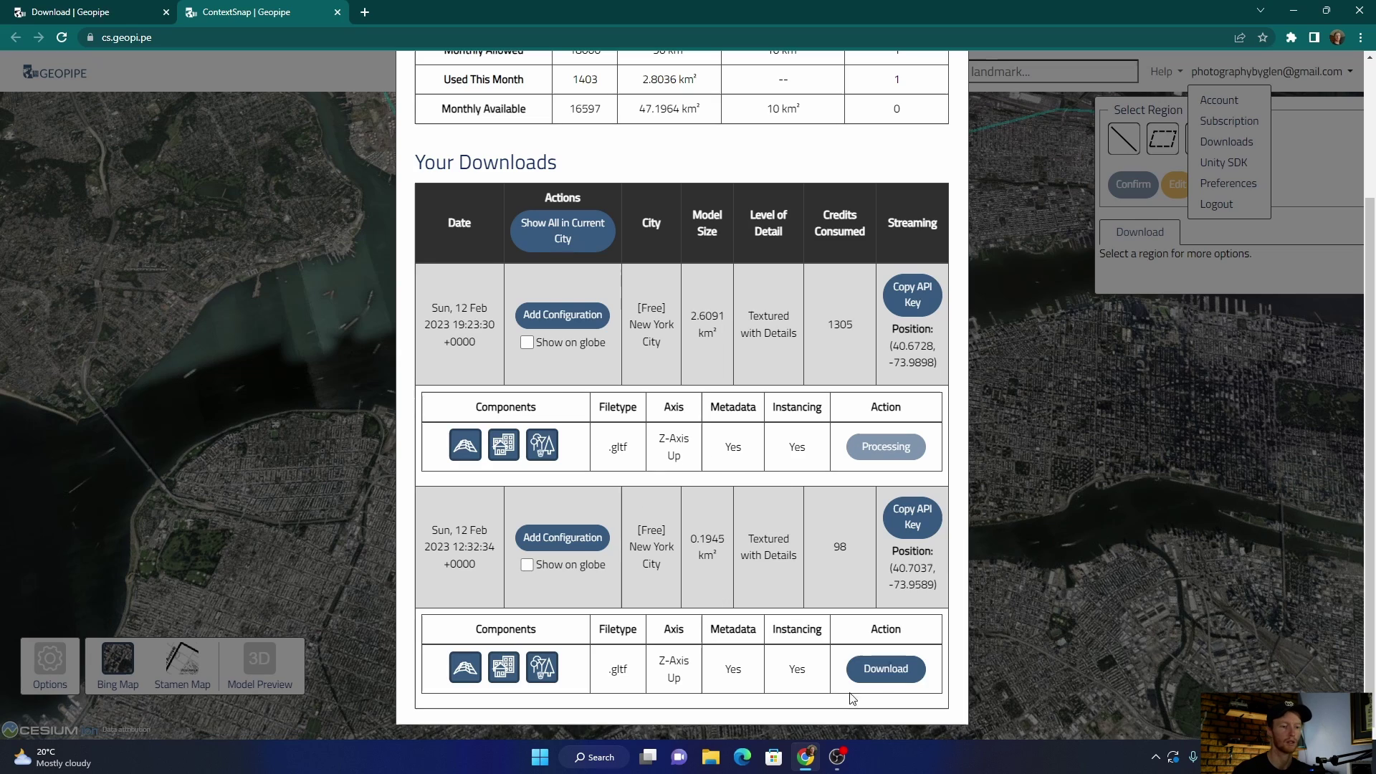
Close the downloads dialog and the ContextSnap map app tab
click(877, 671)
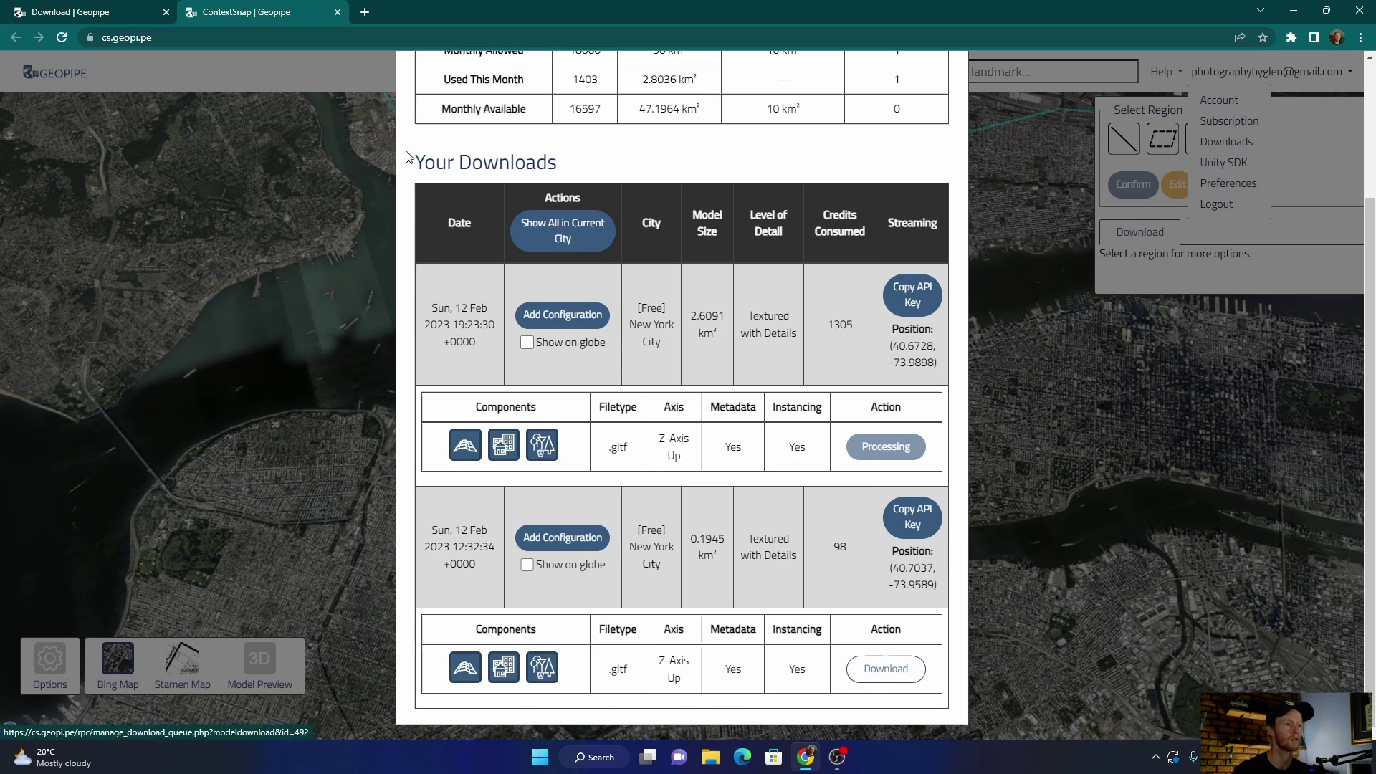
click(337, 13)
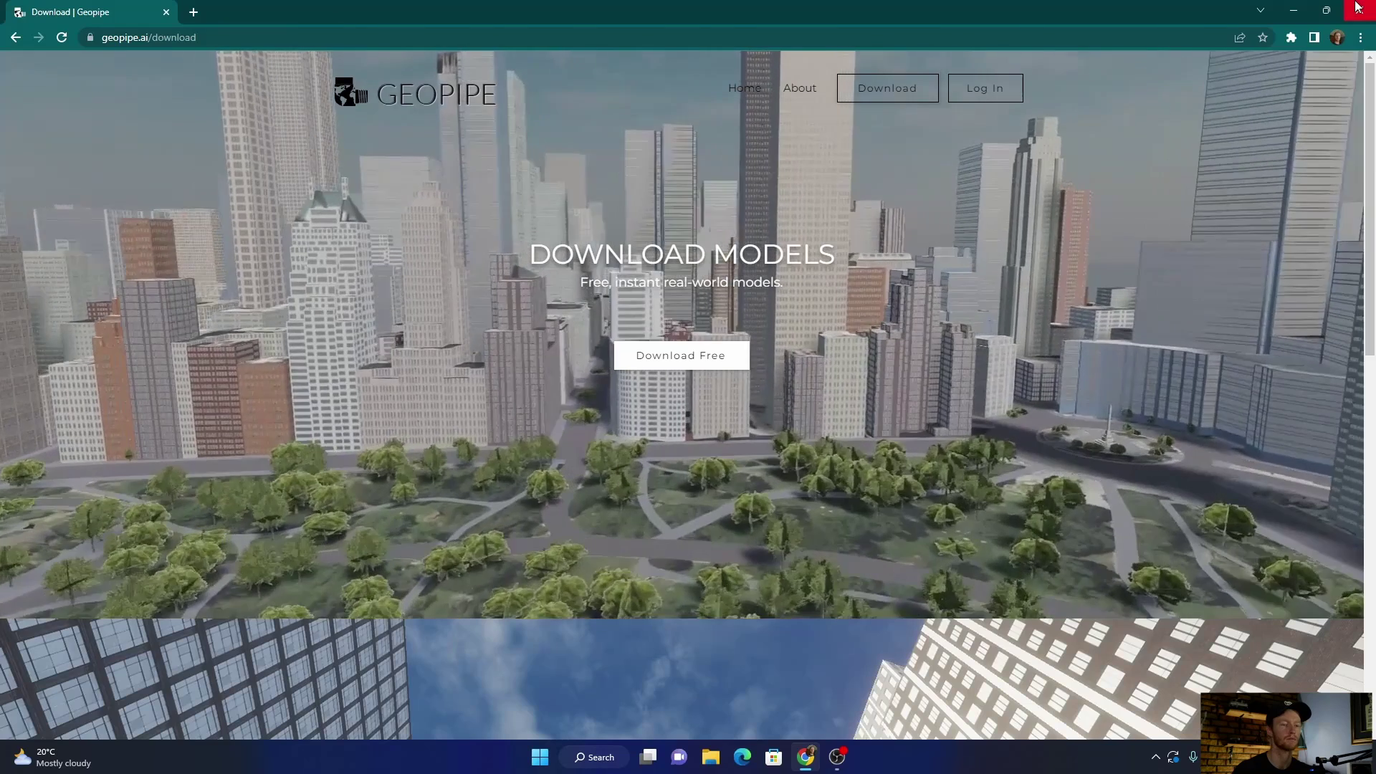
Close the browser and minimize File Explorer to reveal the desktop
click(1358, 8)
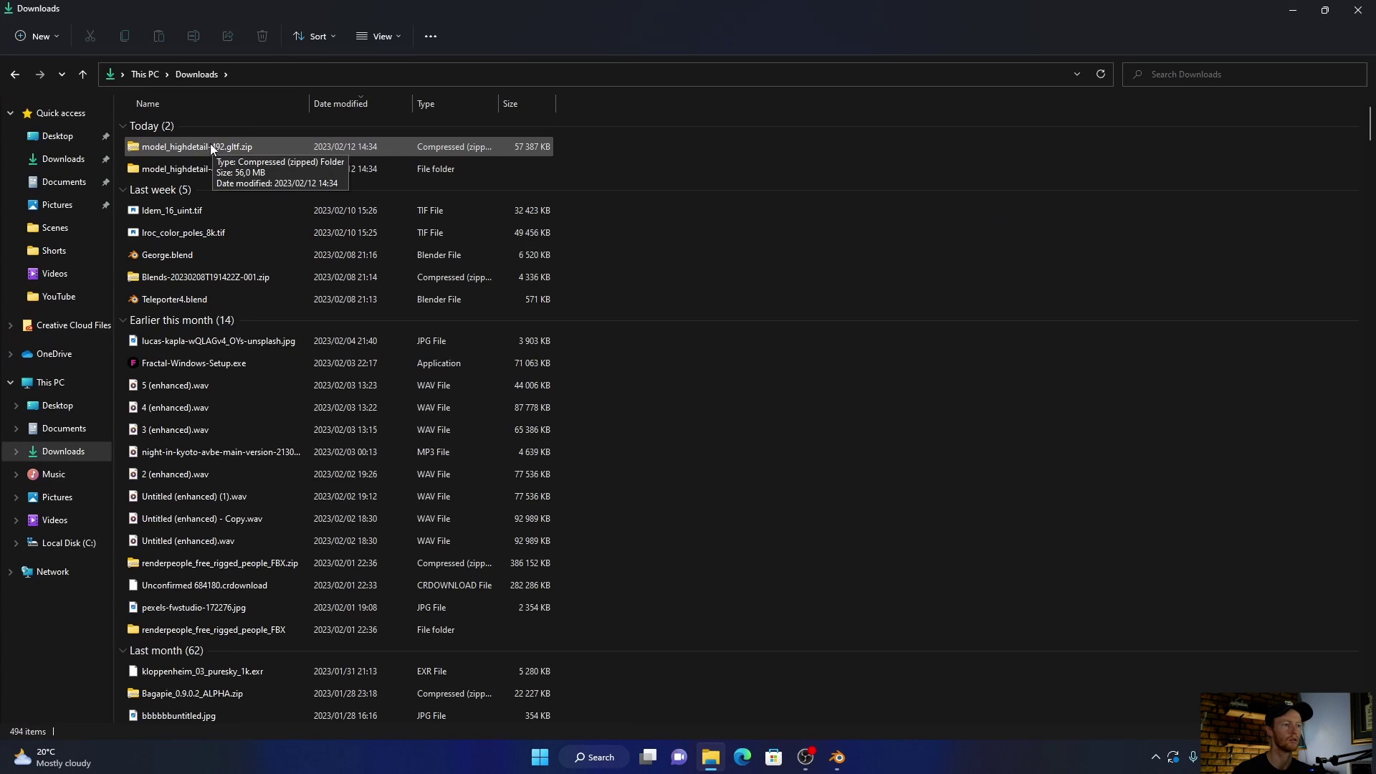
click(1293, 9)
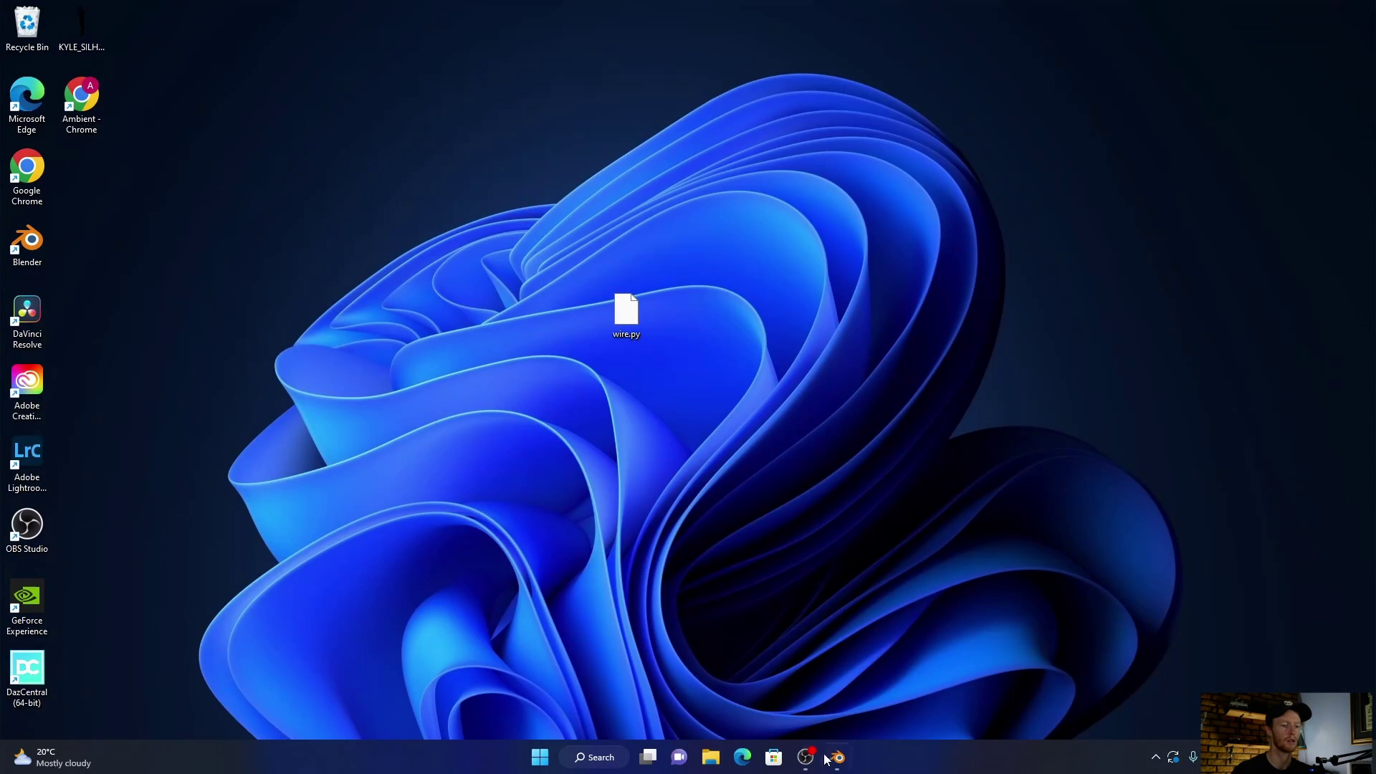
Import model.gltf from the model_highdetail-492 folder in Downloads via glTF 2.0 import
click(837, 758)
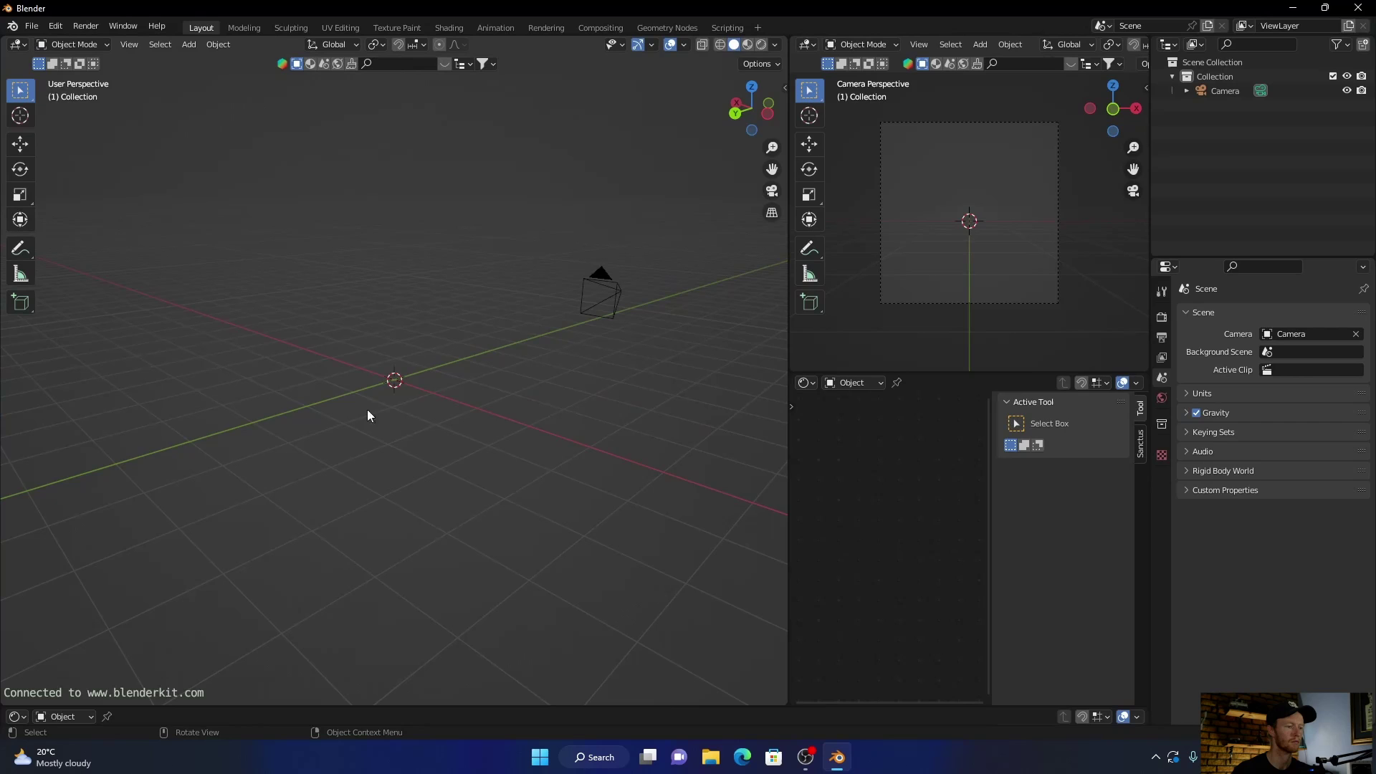
click(30, 27)
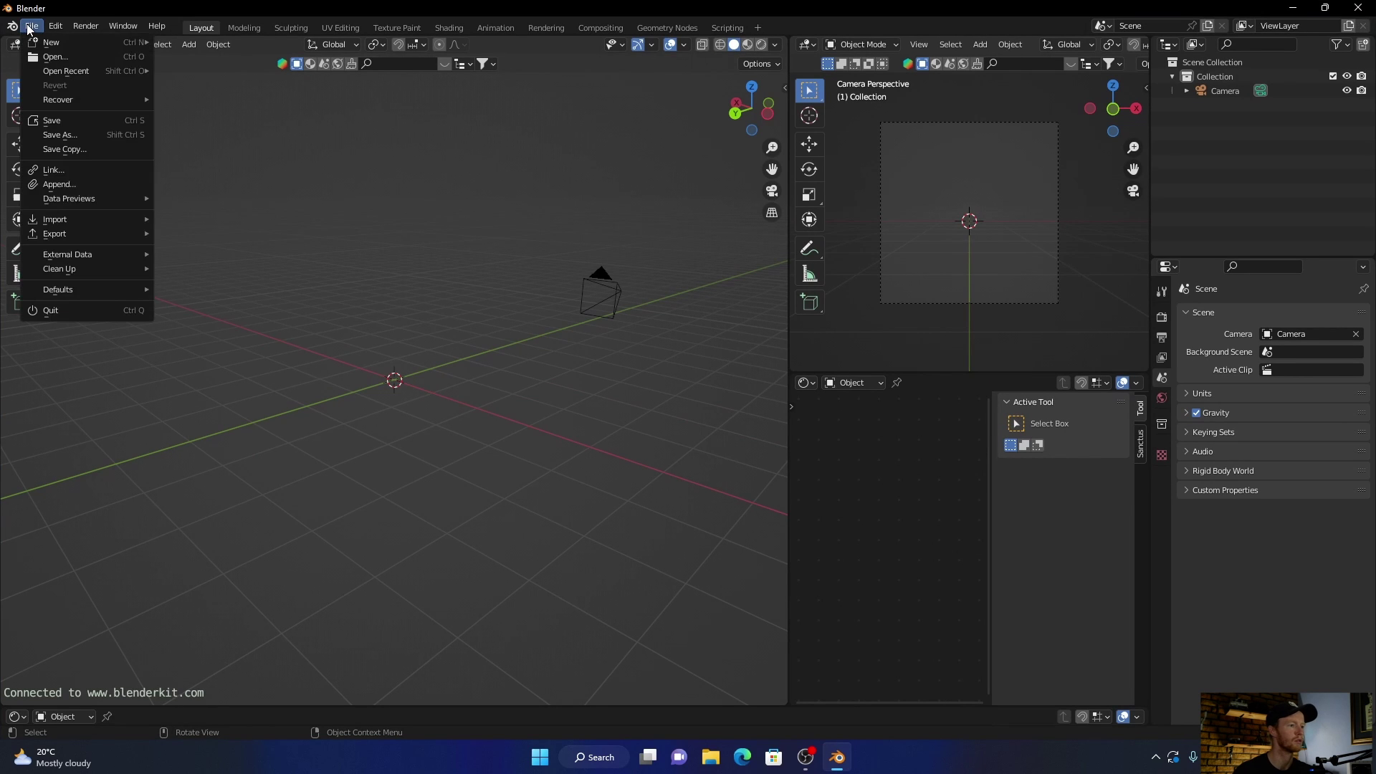
mouse_move(55, 218)
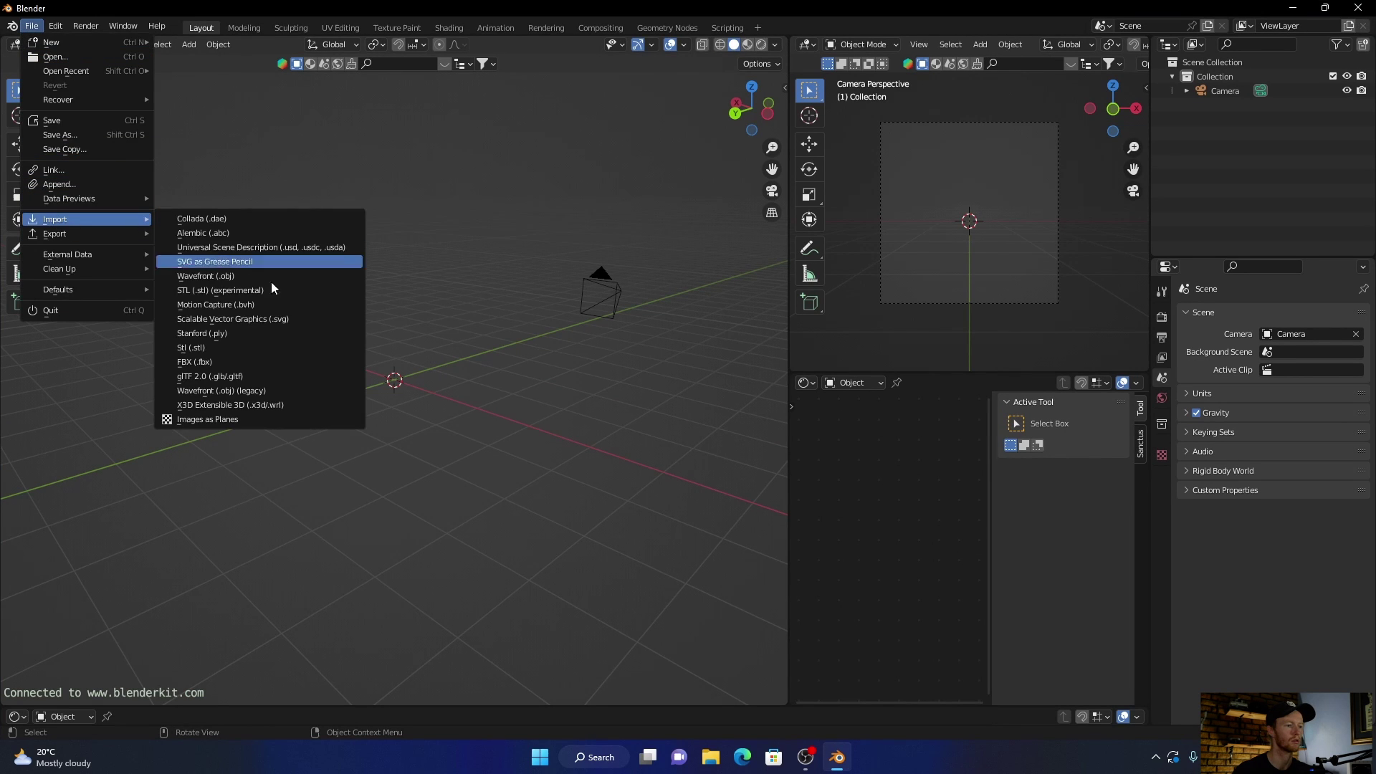
click(251, 375)
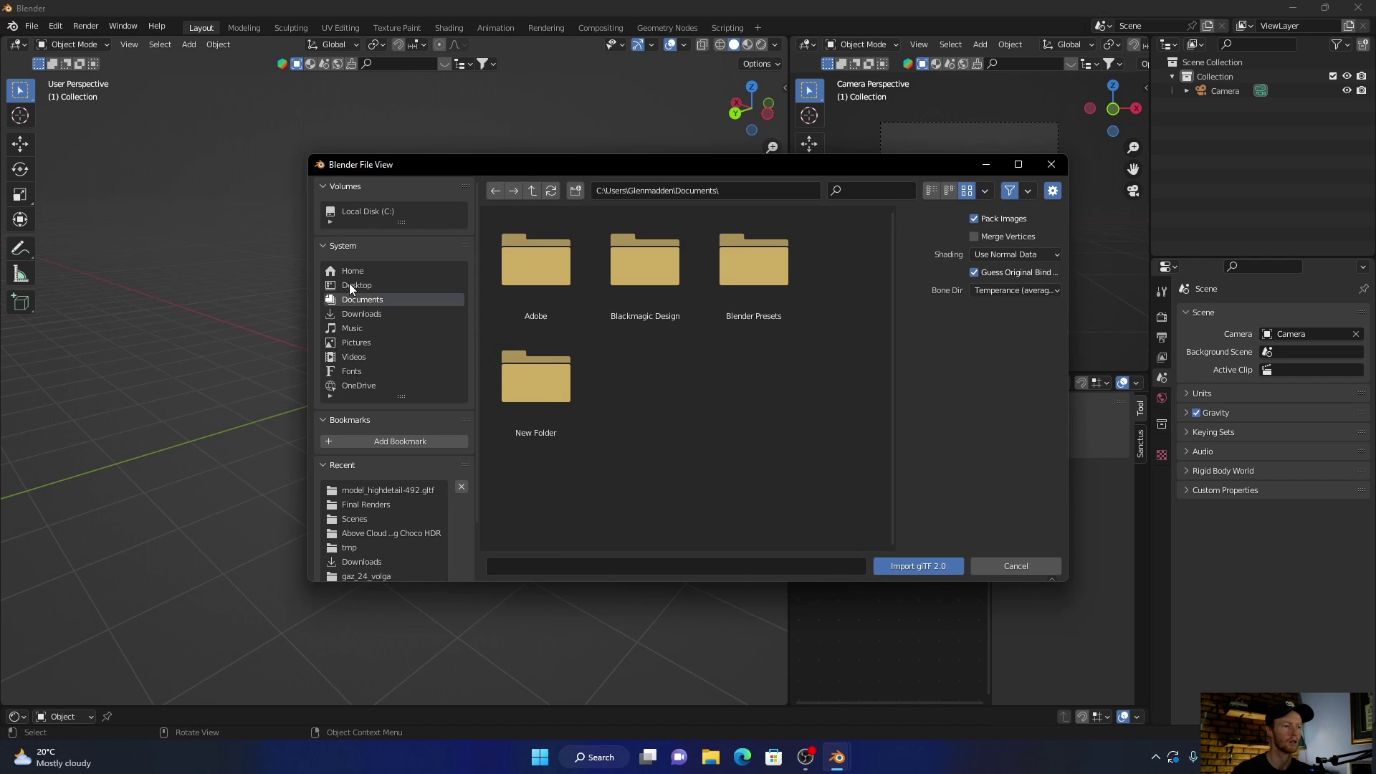
click(368, 313)
scroll(551, 350, down, 3)
scroll(551, 349, down, 3)
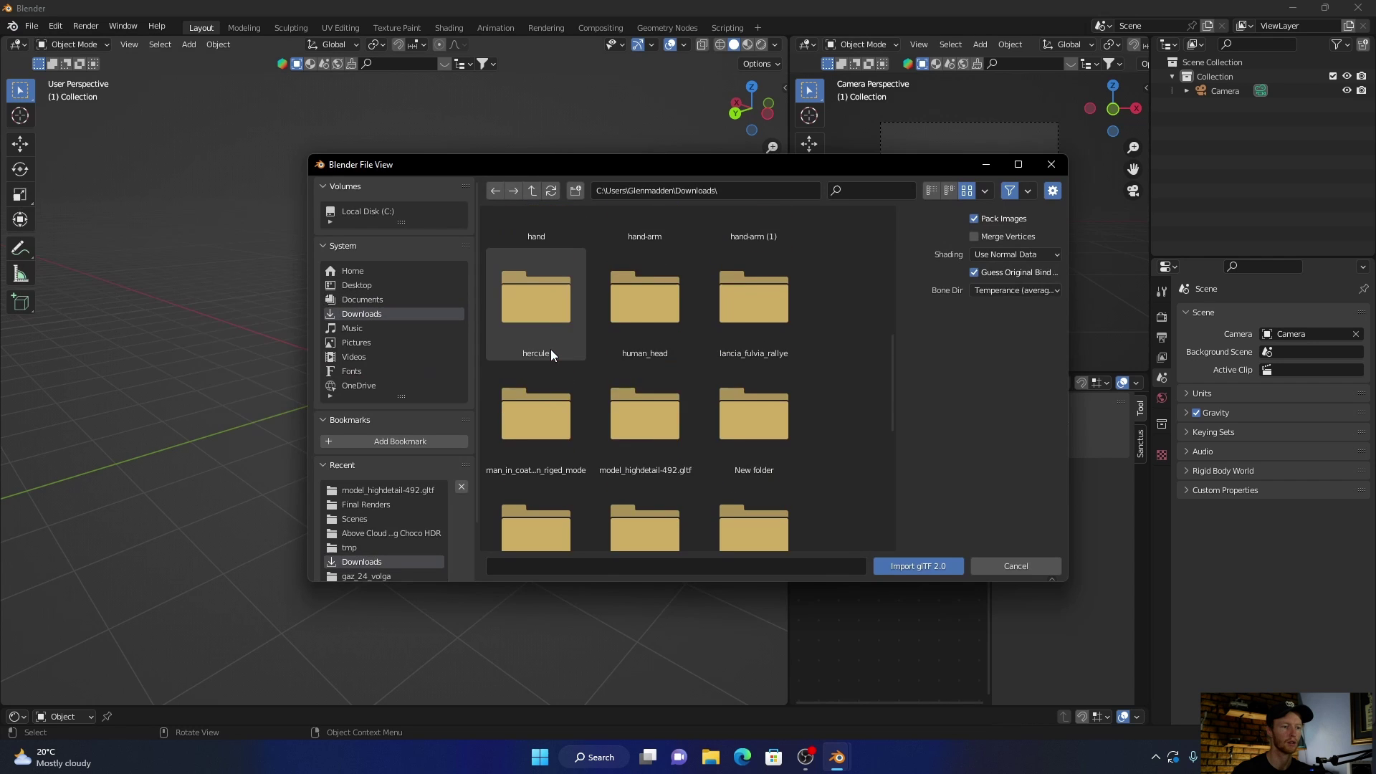
double_click(644, 414)
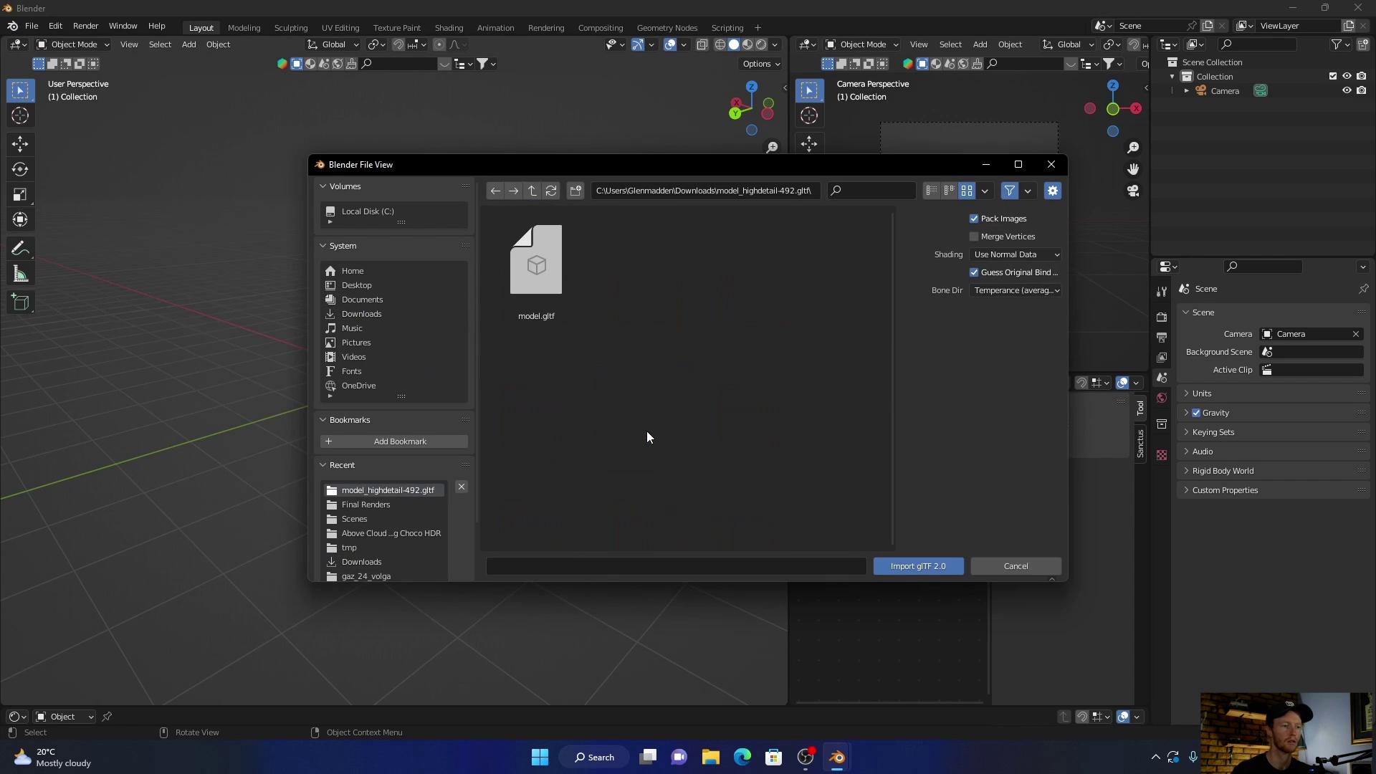
click(536, 269)
click(917, 566)
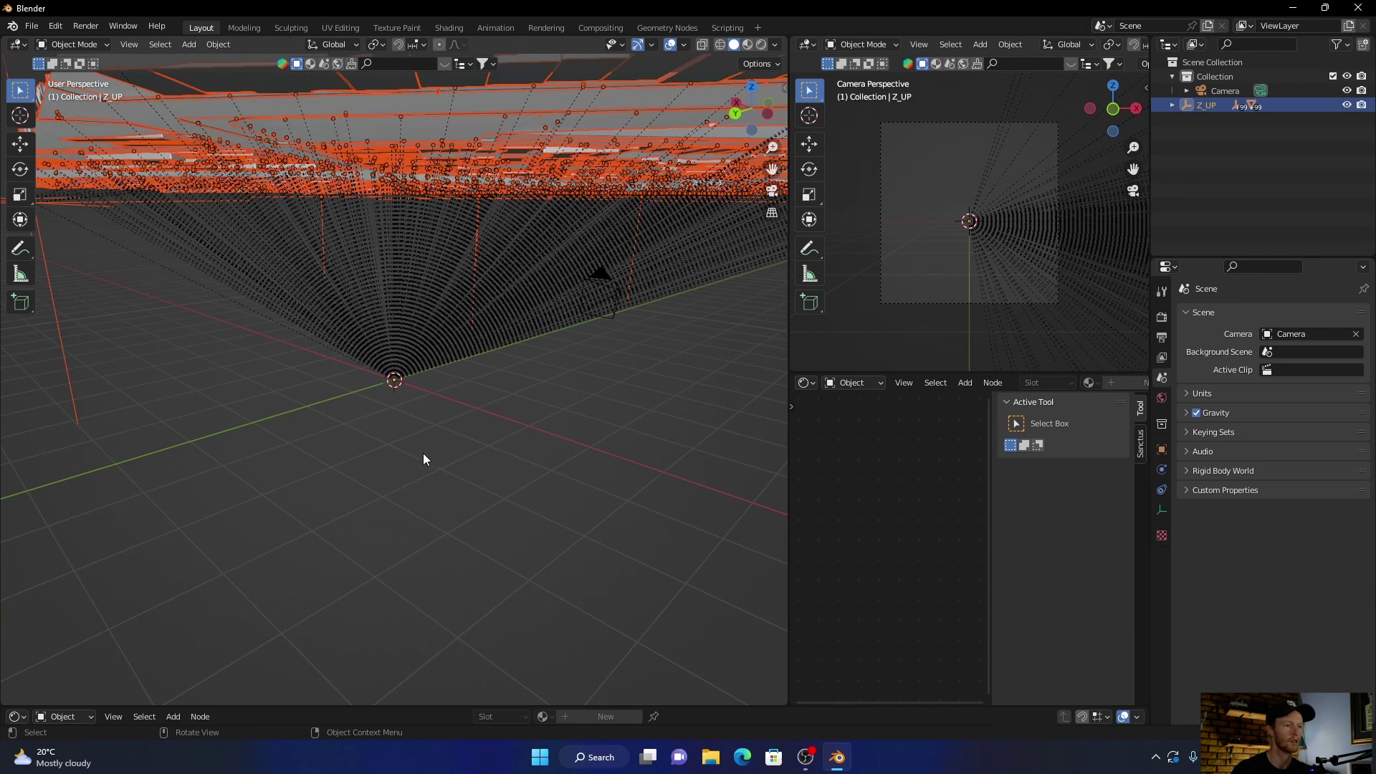
Orbit down to a street corridor among the buildings and switch to Rendered viewport shading
mouse_move(464, 311)
middle_down()
mouse_move(500, 287)
mouse_move(408, 304)
mouse_move(500, 310)
middle_up()
scroll(499, 311, down, 3)
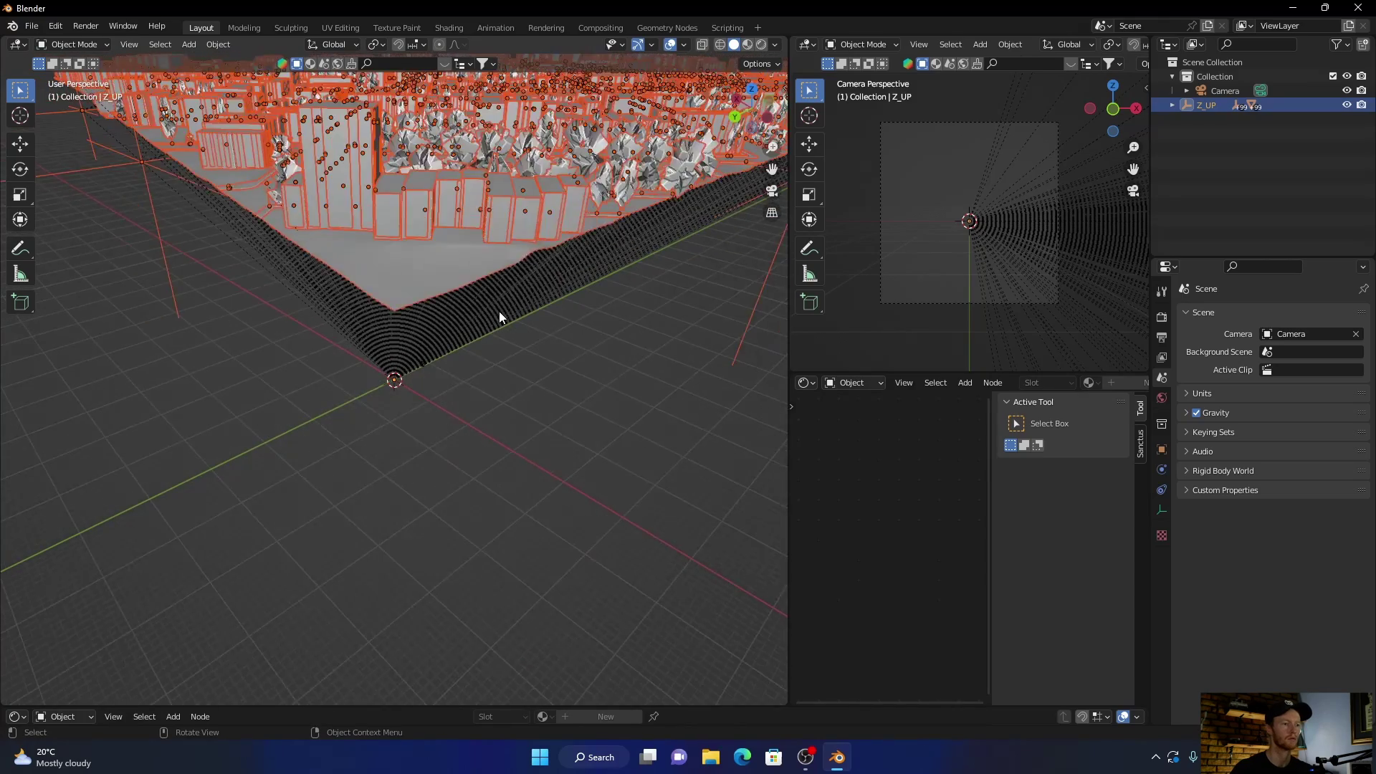
click(509, 494)
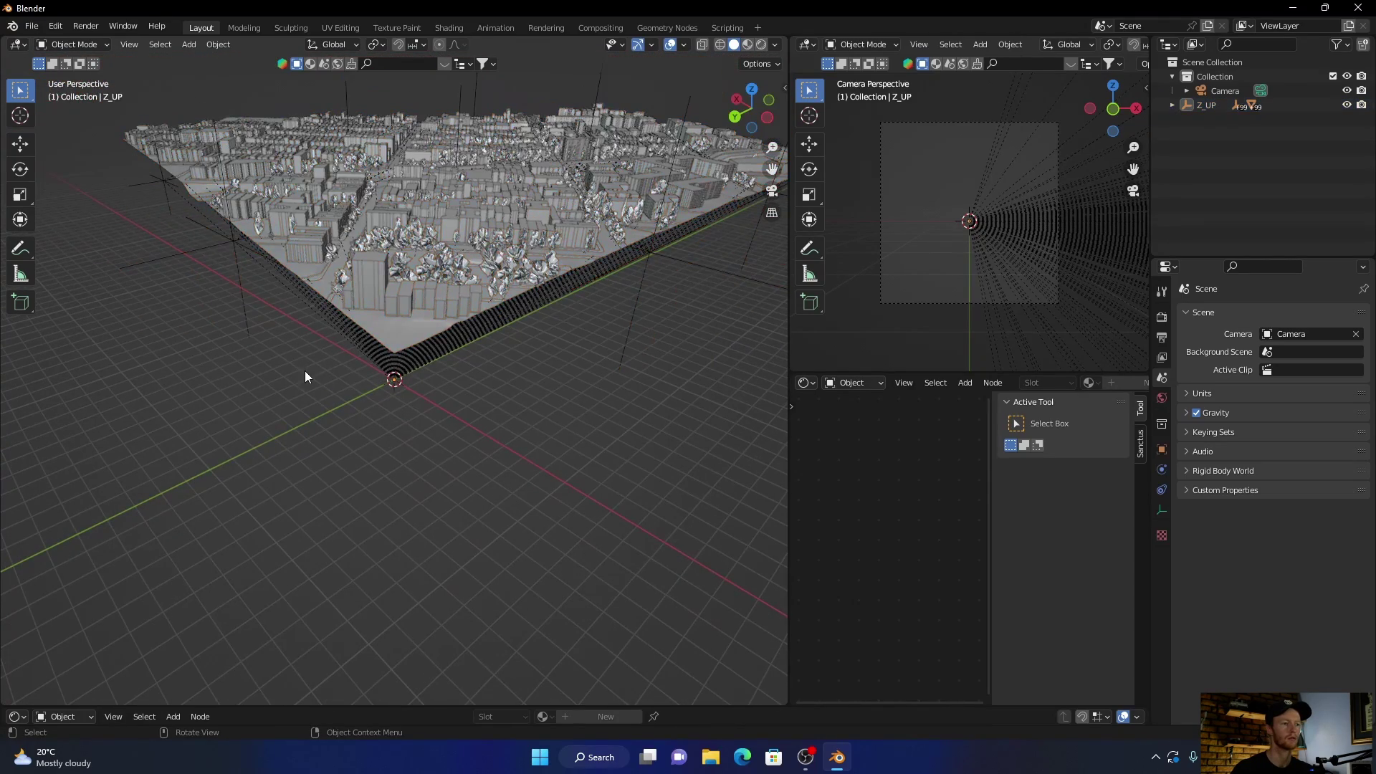
mouse_move(305, 372)
middle_down()
mouse_move(164, 461)
mouse_move(38, 369)
mouse_move(29, 319)
middle_up()
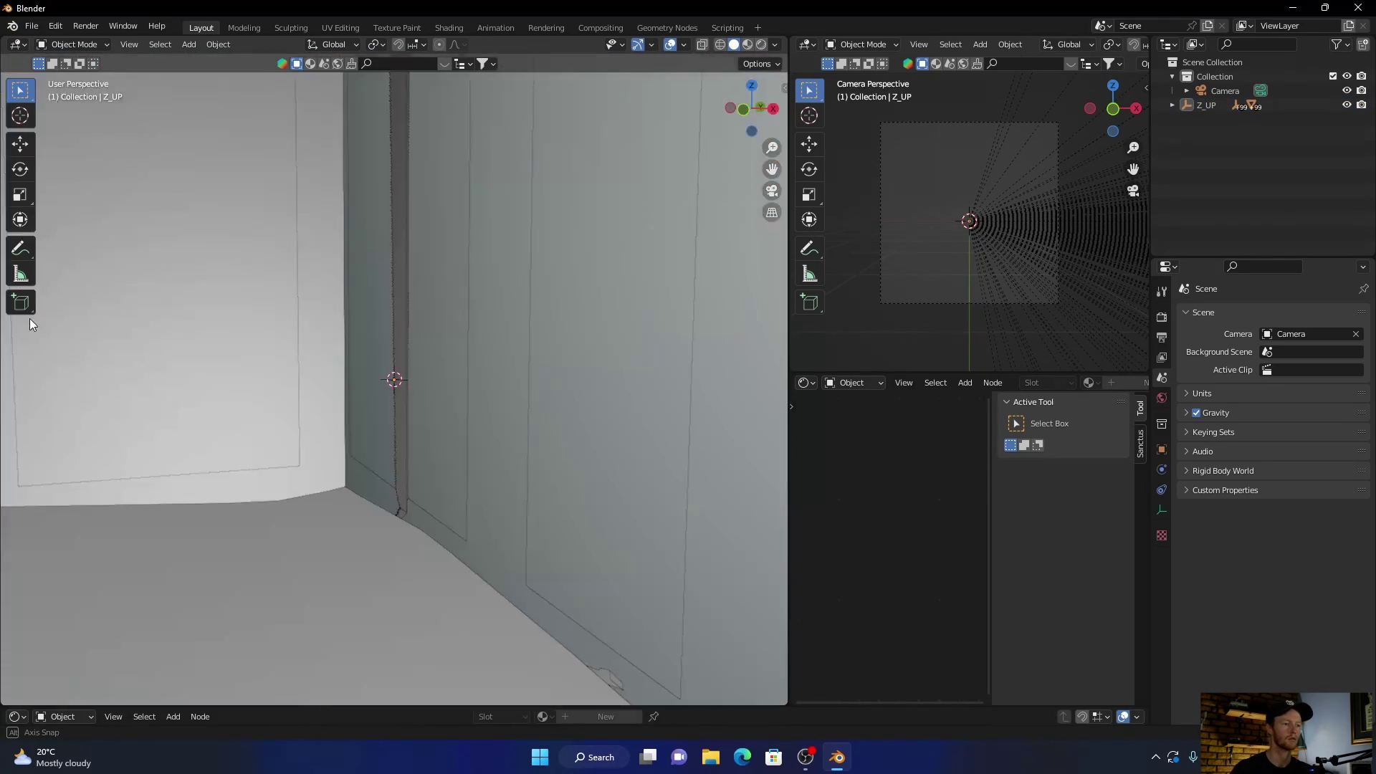
scroll(29, 318, down, 5)
mouse_move(322, 323)
middle_down()
mouse_move(538, 344)
mouse_move(761, 324)
middle_up()
scroll(778, 331, up, 6)
scroll(780, 321, down, 6)
shift+middle_drag(884, 353, 865, 316)
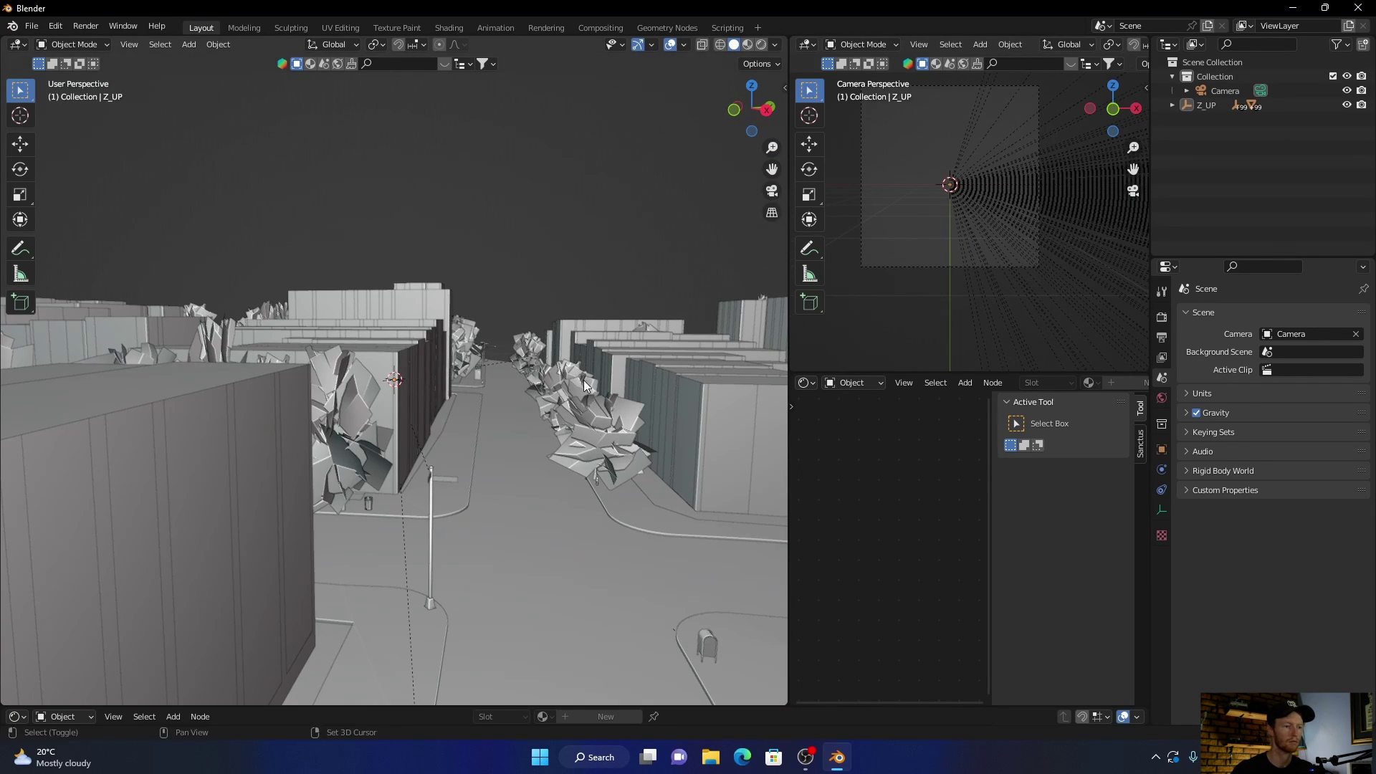
mouse_move(585, 380)
middle_down()
mouse_move(590, 318)
mouse_move(579, 362)
middle_up()
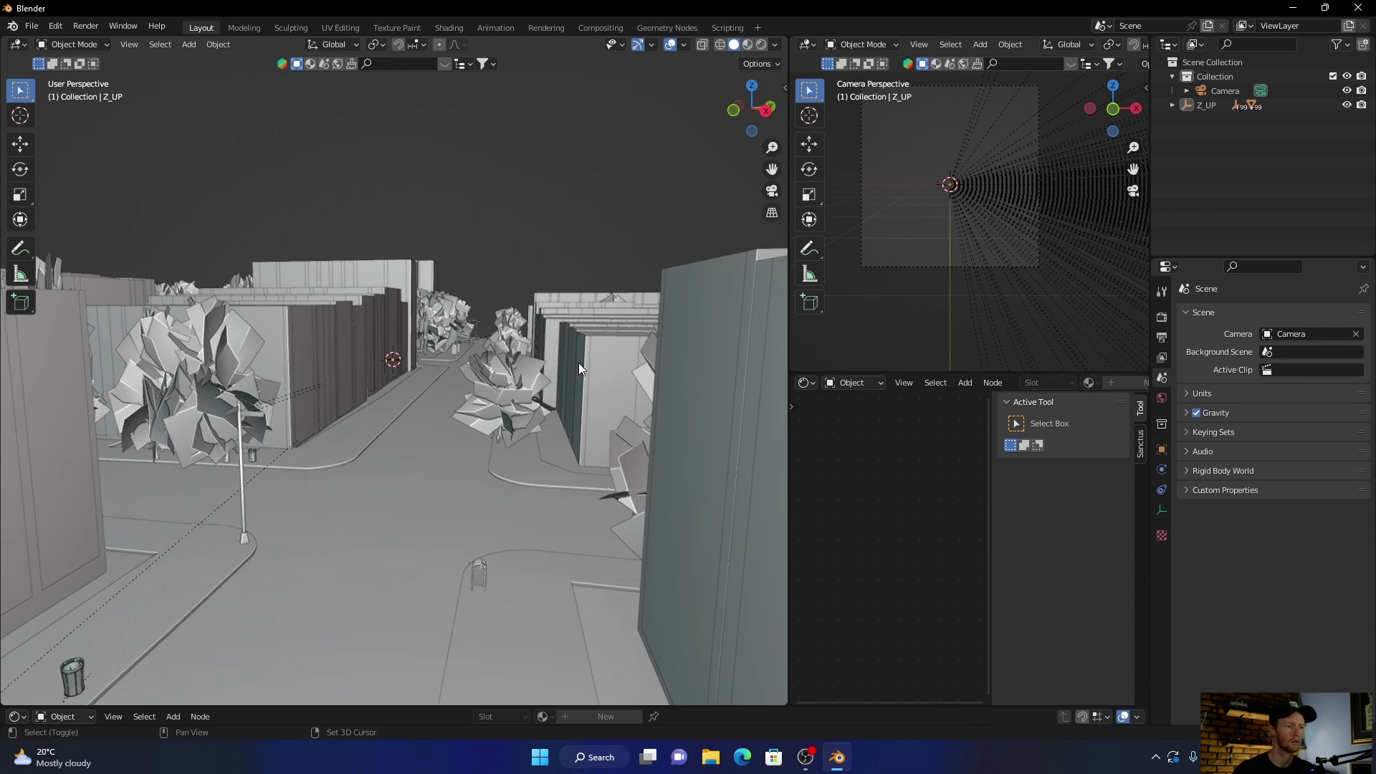
scroll(578, 362, up, 2)
scroll(584, 360, up, 2)
scroll(590, 356, up, 2)
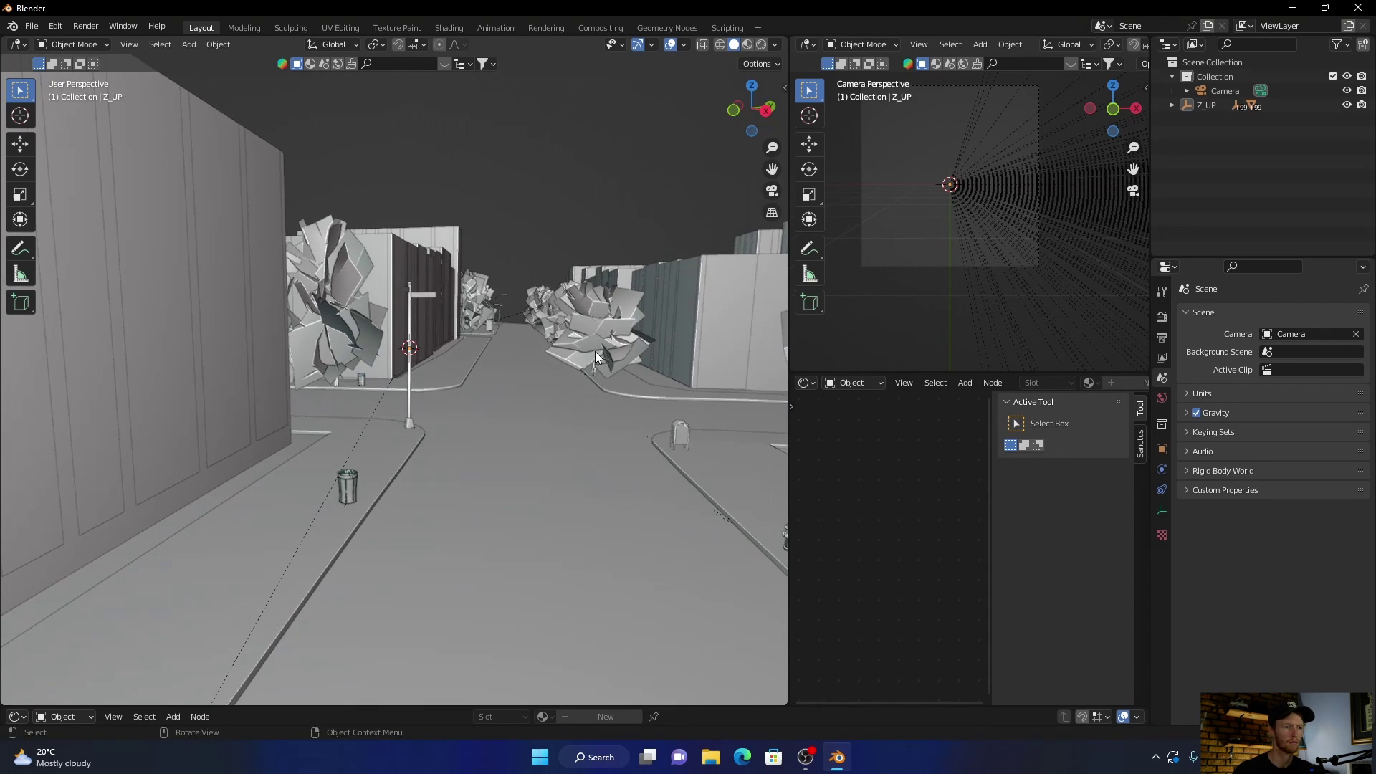
middle_drag(595, 352, 594, 352)
scroll(594, 371, up, 3)
scroll(580, 362, up, 3)
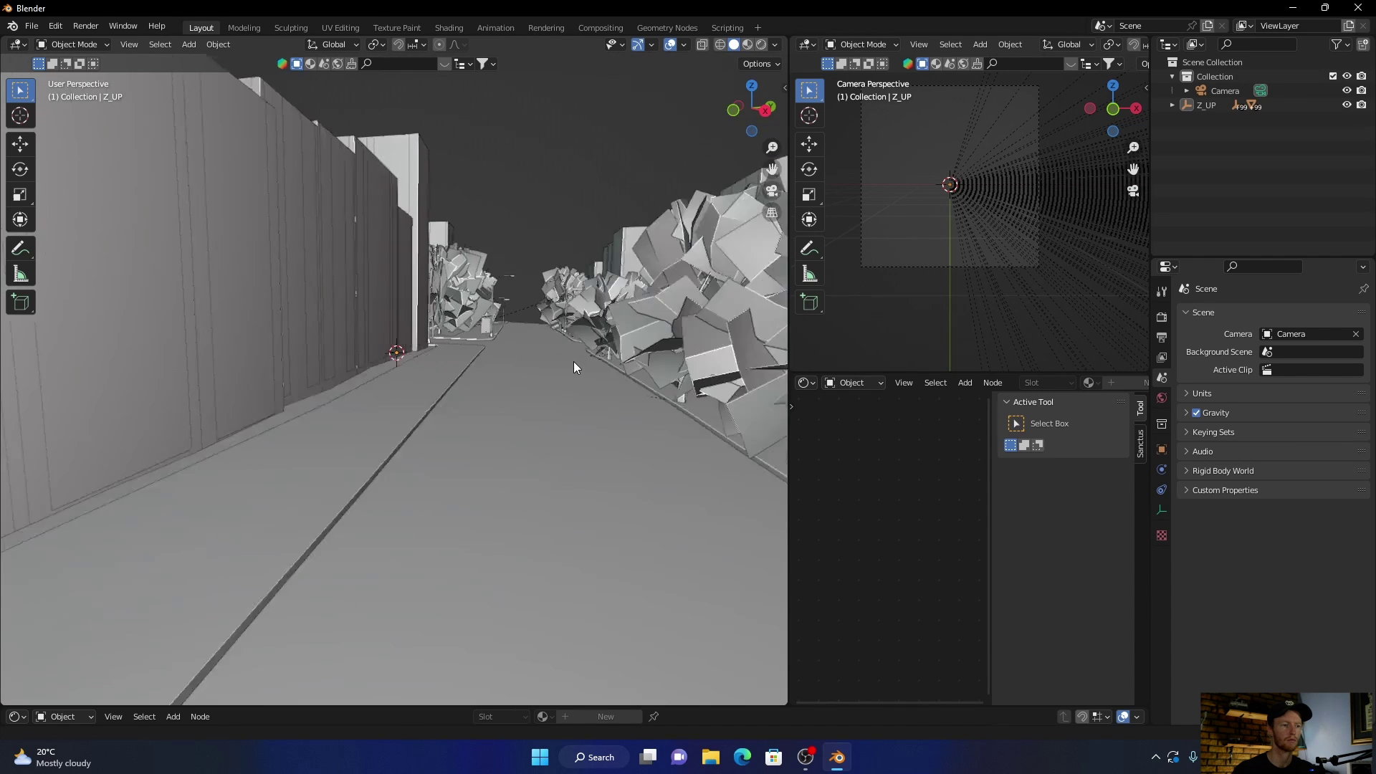
scroll(574, 361, up, 4)
scroll(566, 356, up, 3)
scroll(569, 357, up, 3)
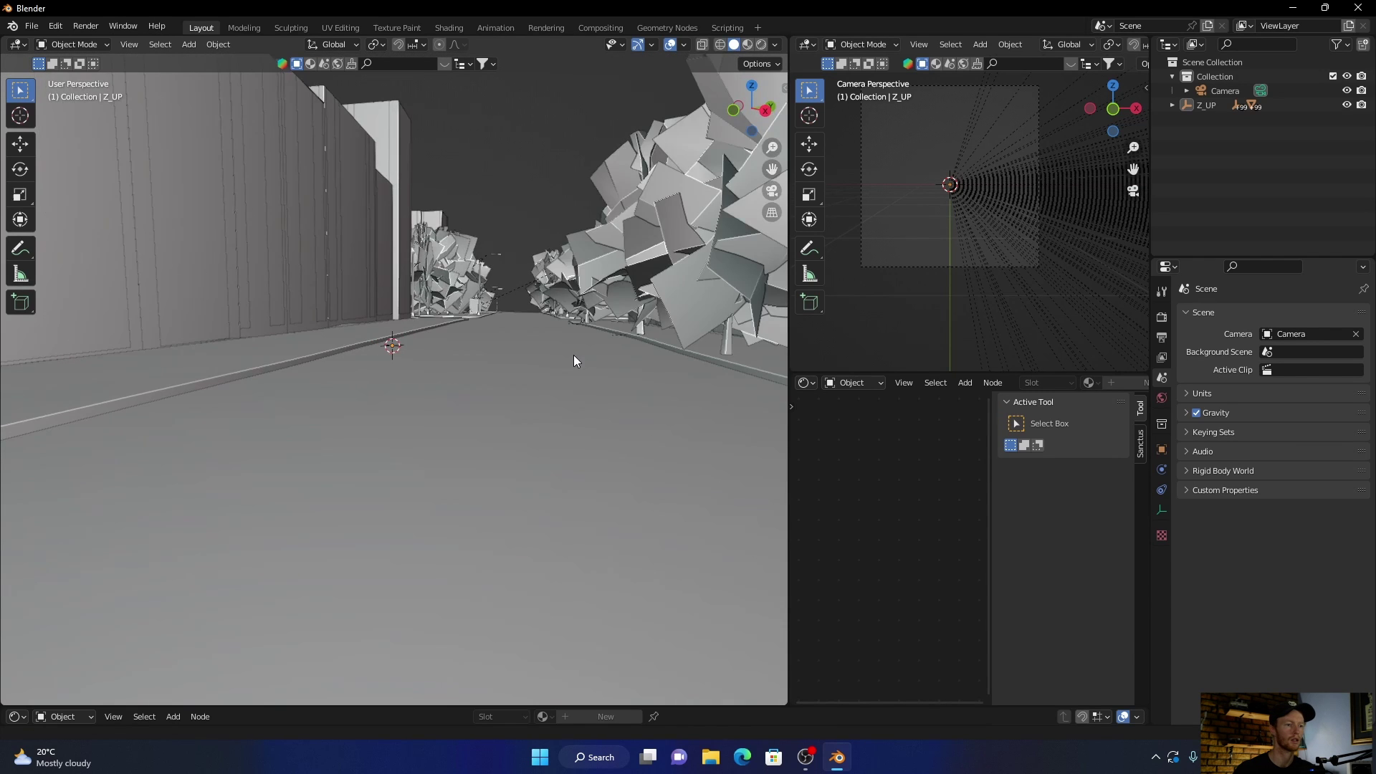
scroll(573, 355, up, 4)
scroll(577, 369, up, 3)
scroll(574, 368, up, 2)
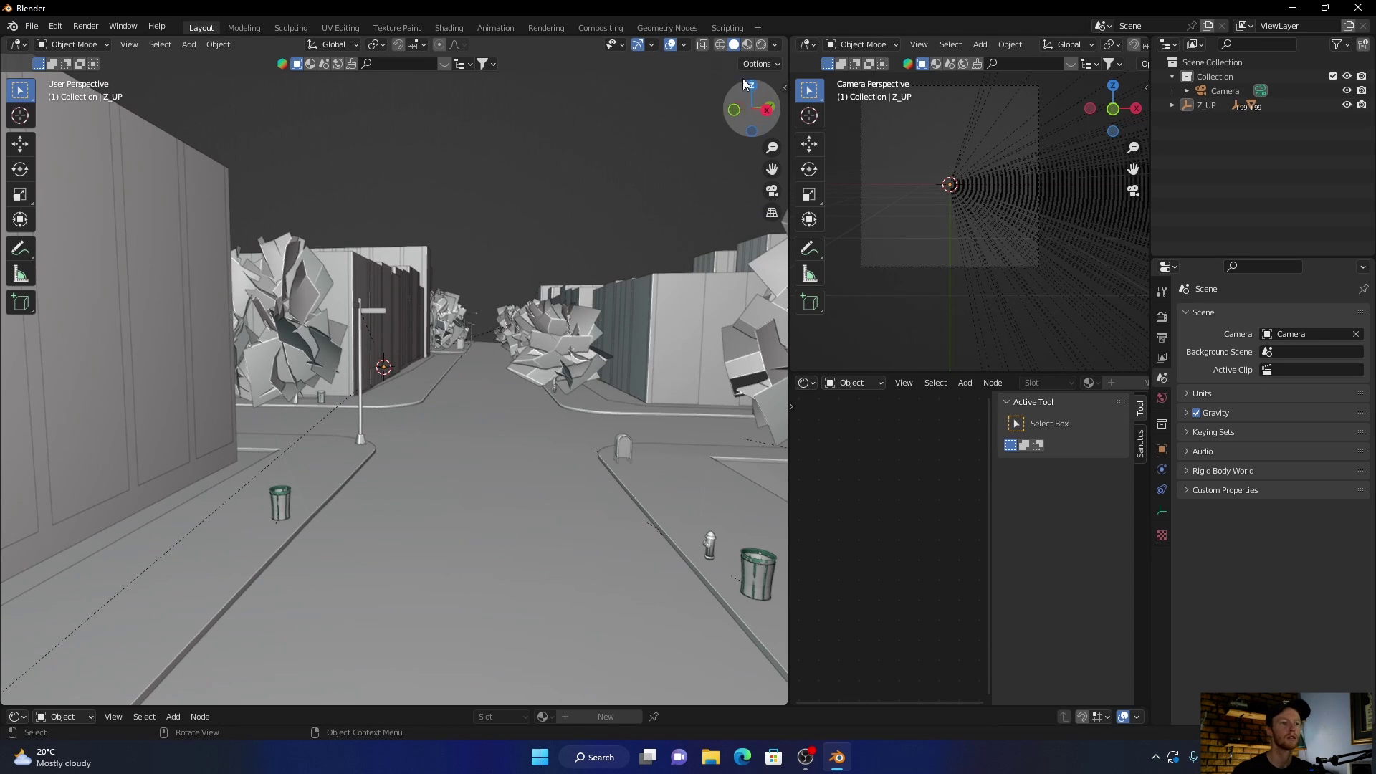
click(760, 44)
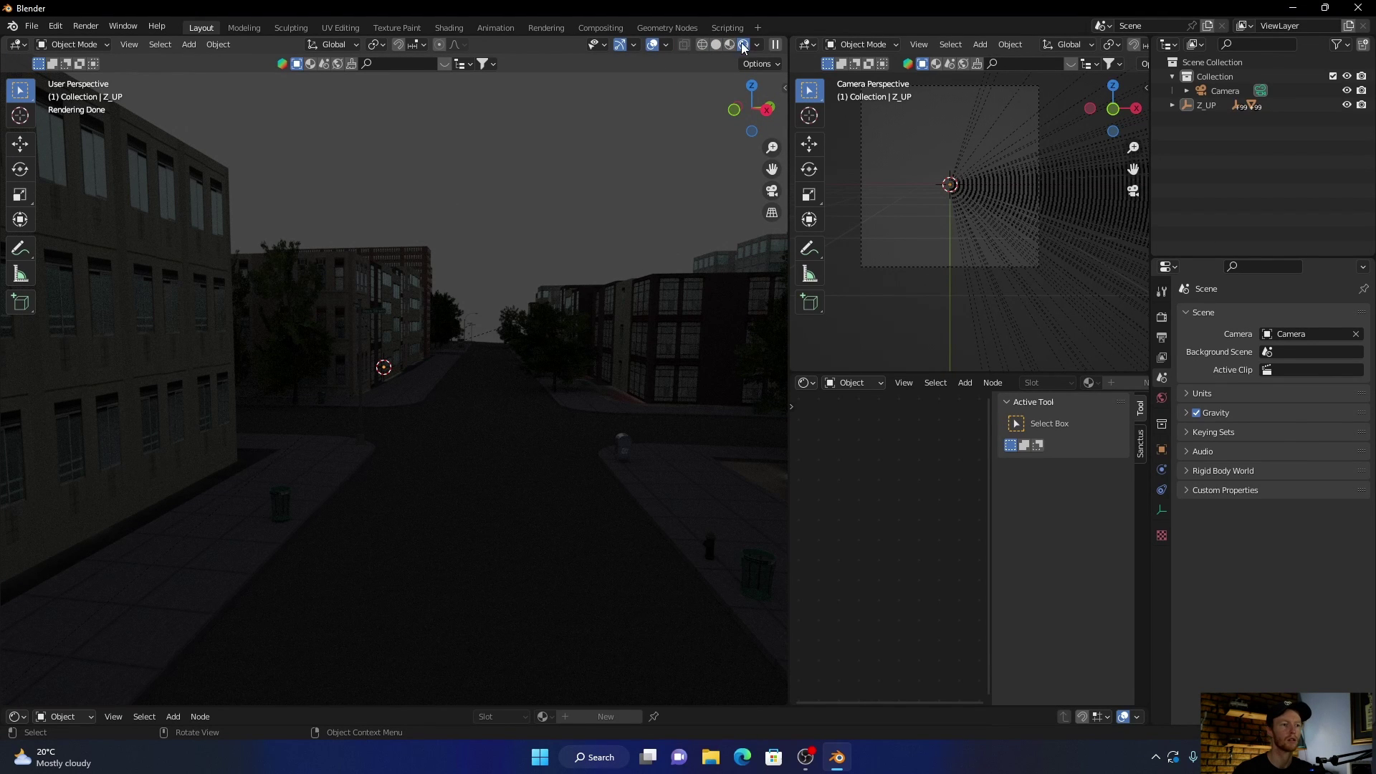
Leave rendered shading, orbit out to a city overview and back down to a new street-level angle
click(730, 46)
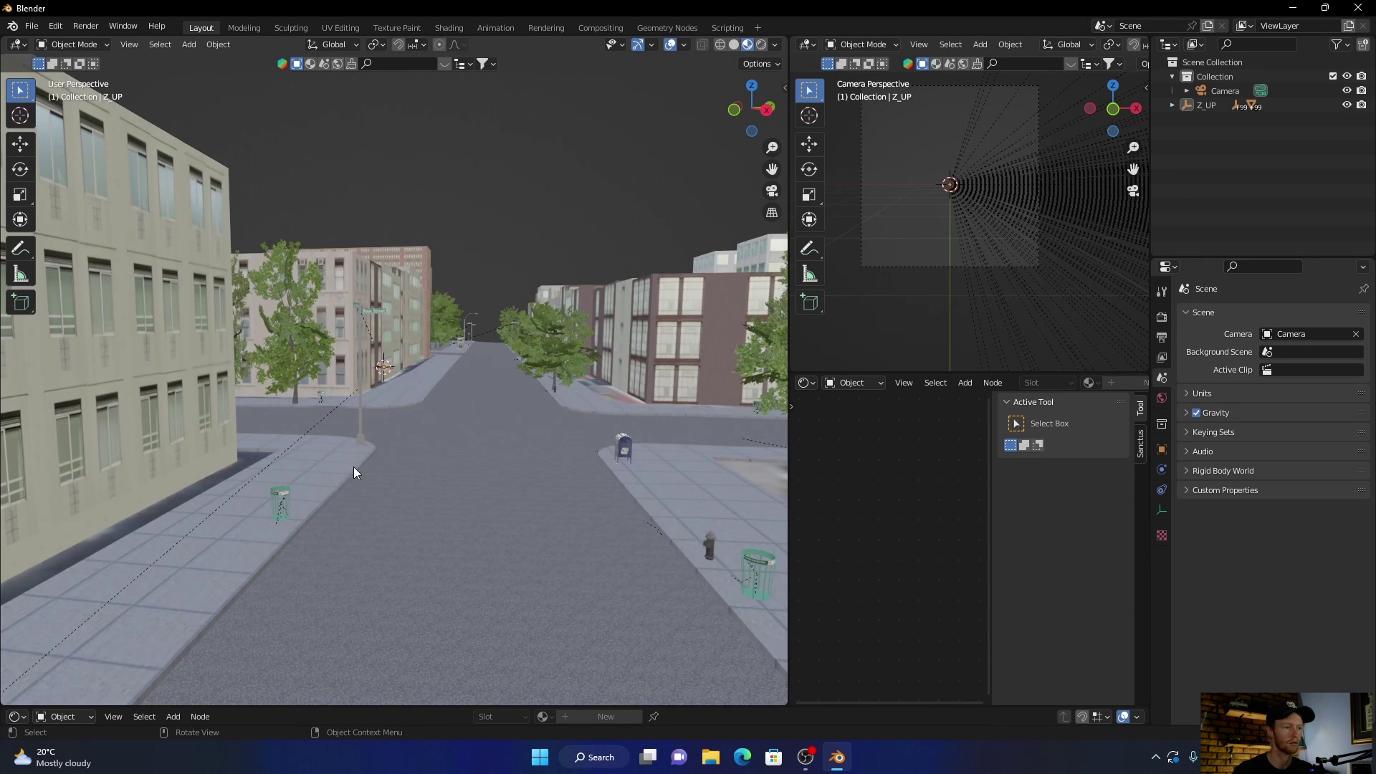
scroll(460, 449, up, 6)
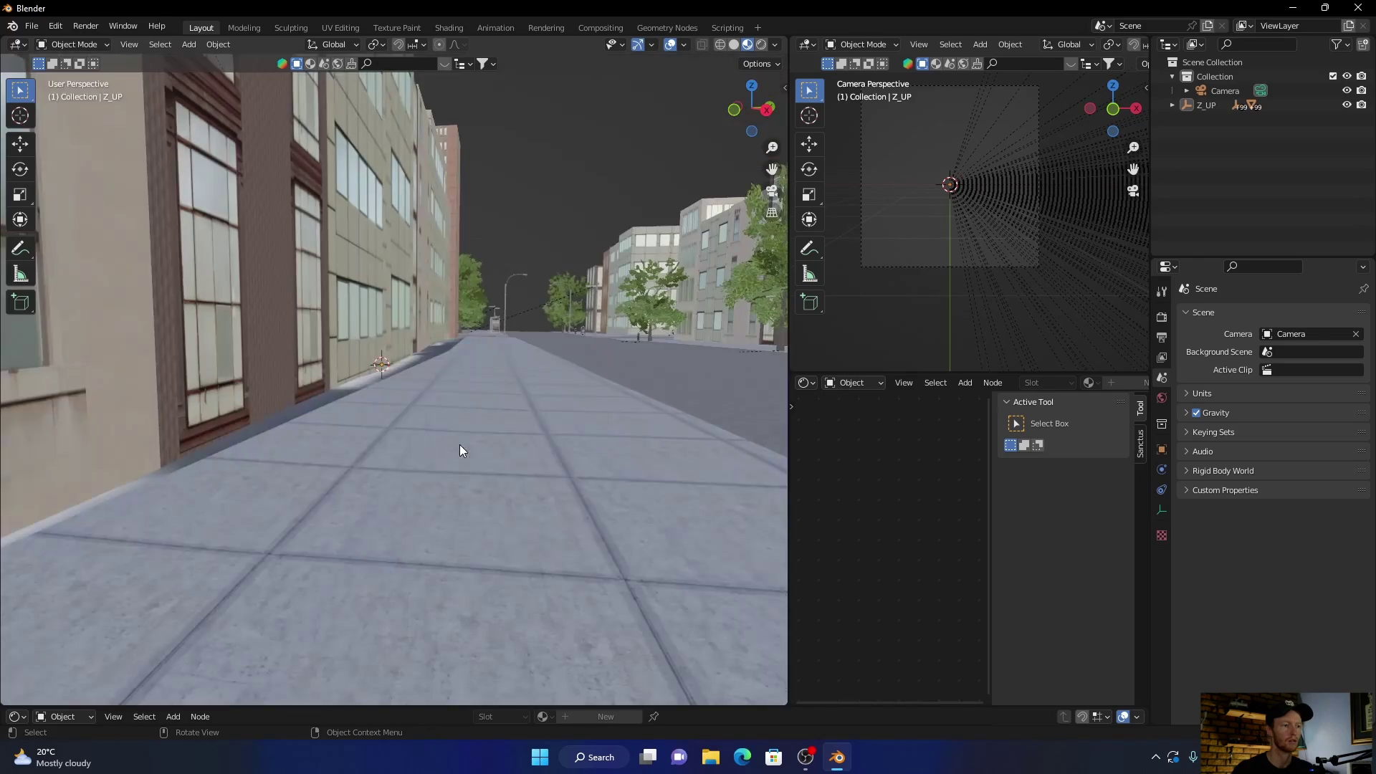
middle_drag(459, 450, 449, 471)
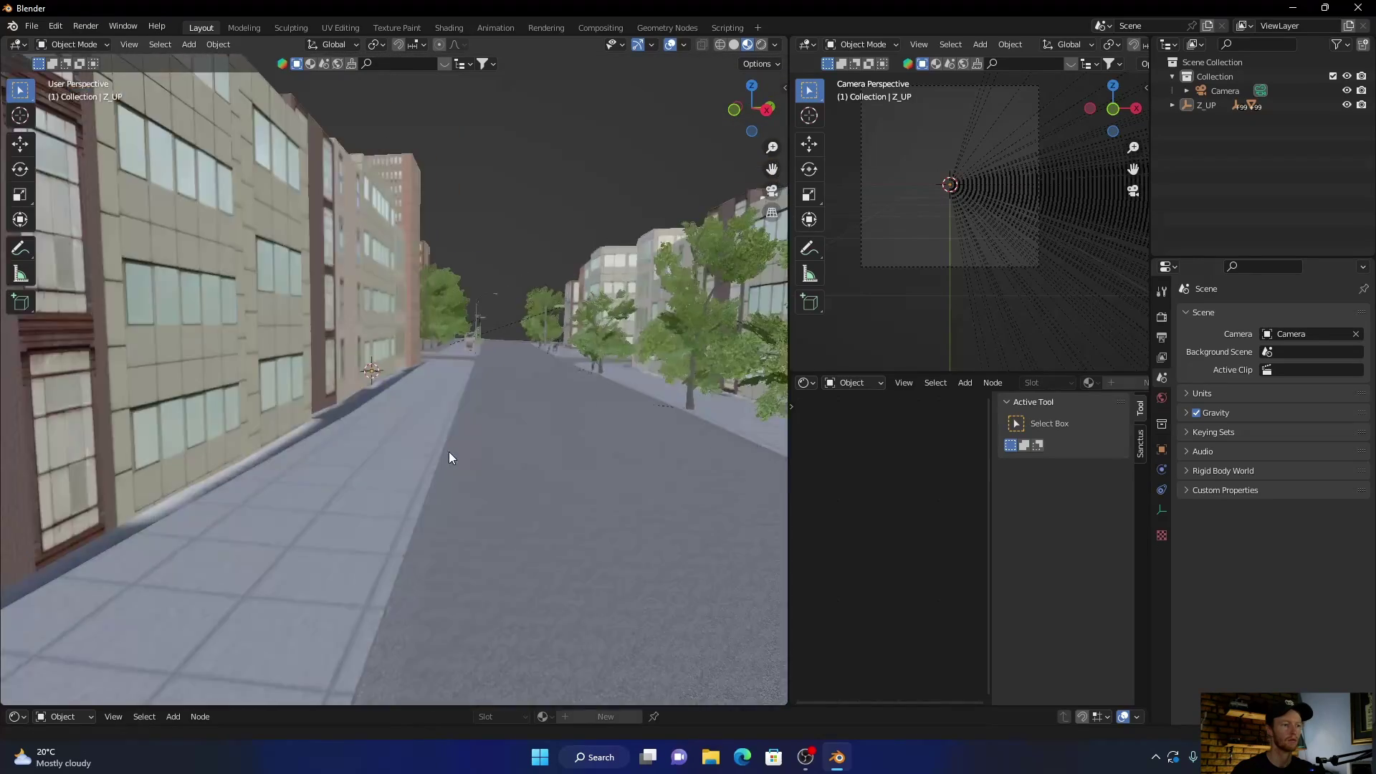
scroll(448, 466, up, 2)
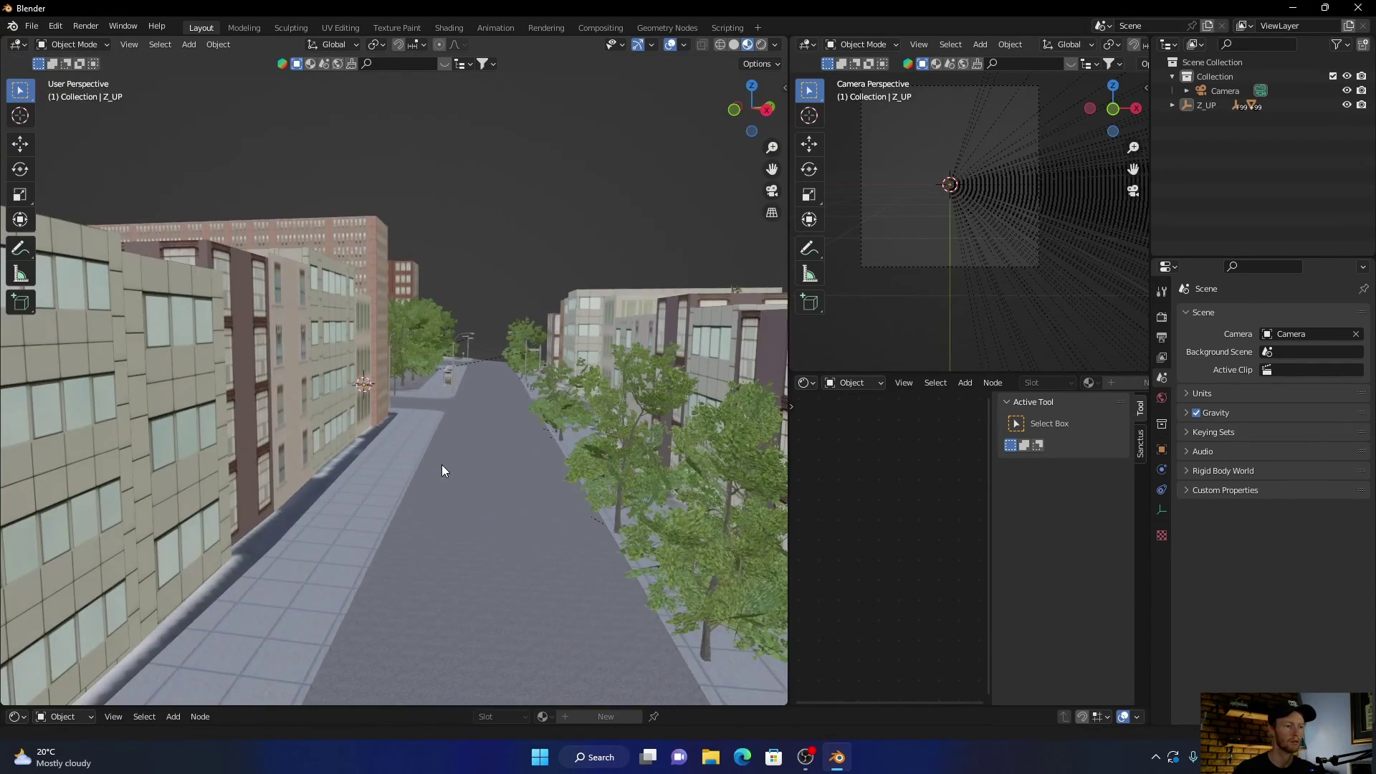
scroll(447, 466, up, 3)
scroll(448, 465, up, 3)
mouse_move(448, 459)
middle_down()
mouse_move(415, 487)
mouse_move(233, 512)
mouse_move(153, 469)
mouse_move(121, 487)
middle_up()
middle_drag(360, 395, 367, 520)
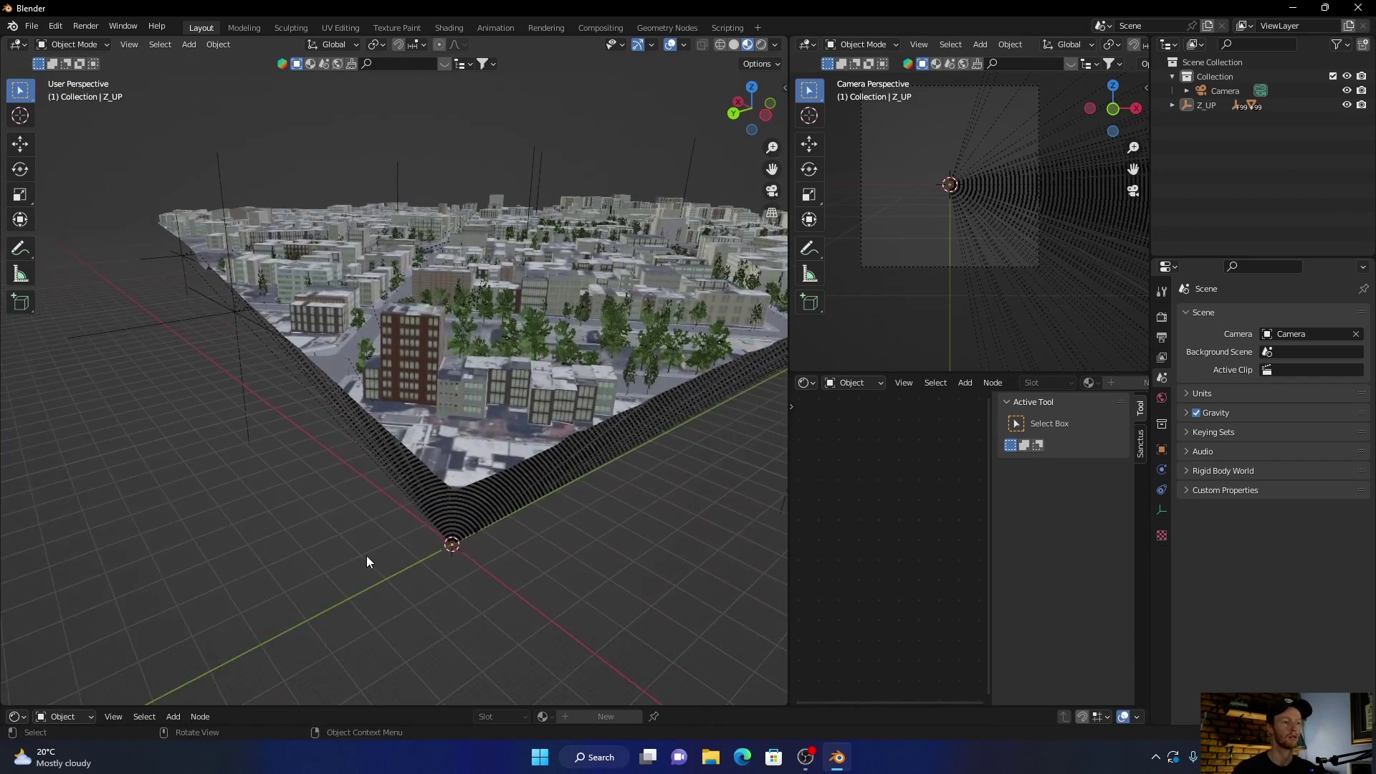
scroll(367, 557, up, 2)
scroll(367, 557, up, 2)
scroll(367, 555, up, 2)
scroll(367, 556, up, 2)
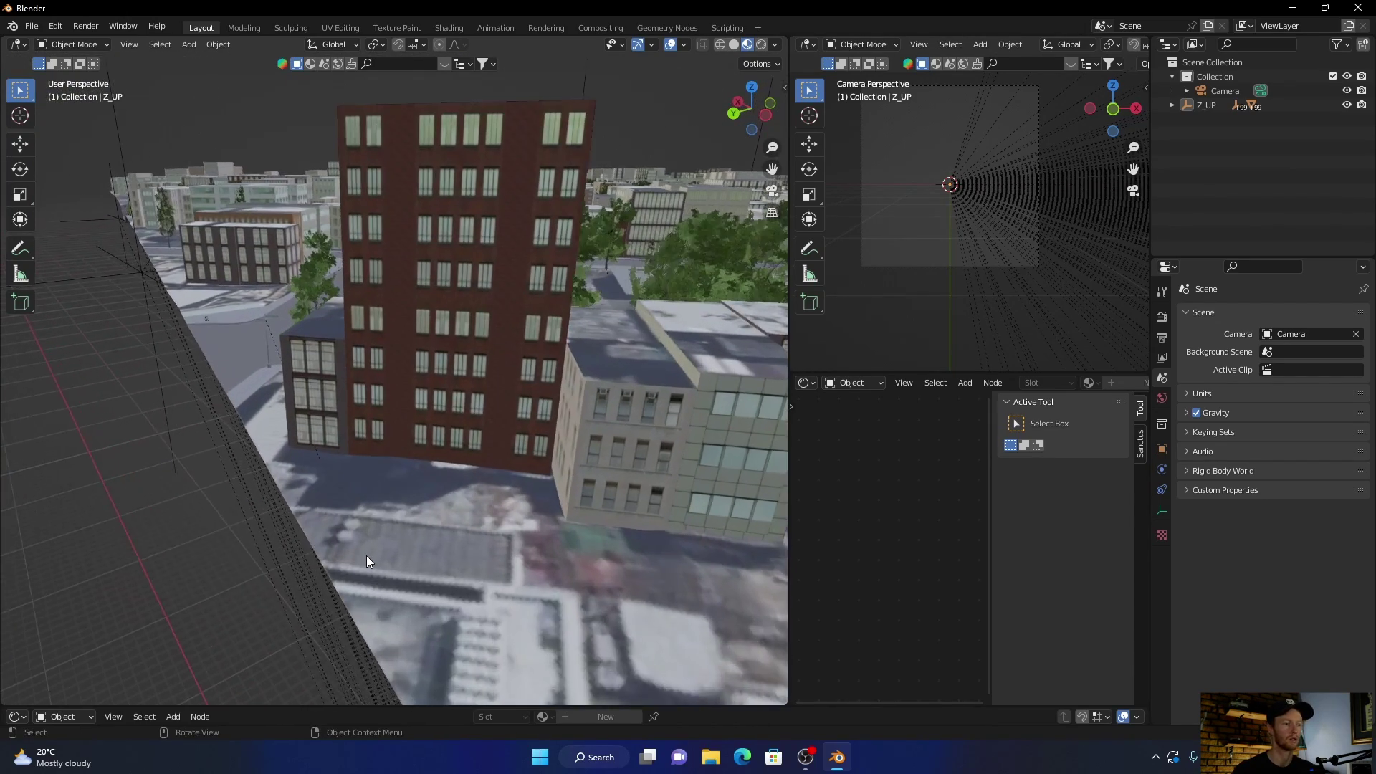
scroll(367, 556, up, 2)
middle_drag(367, 556, 459, 502)
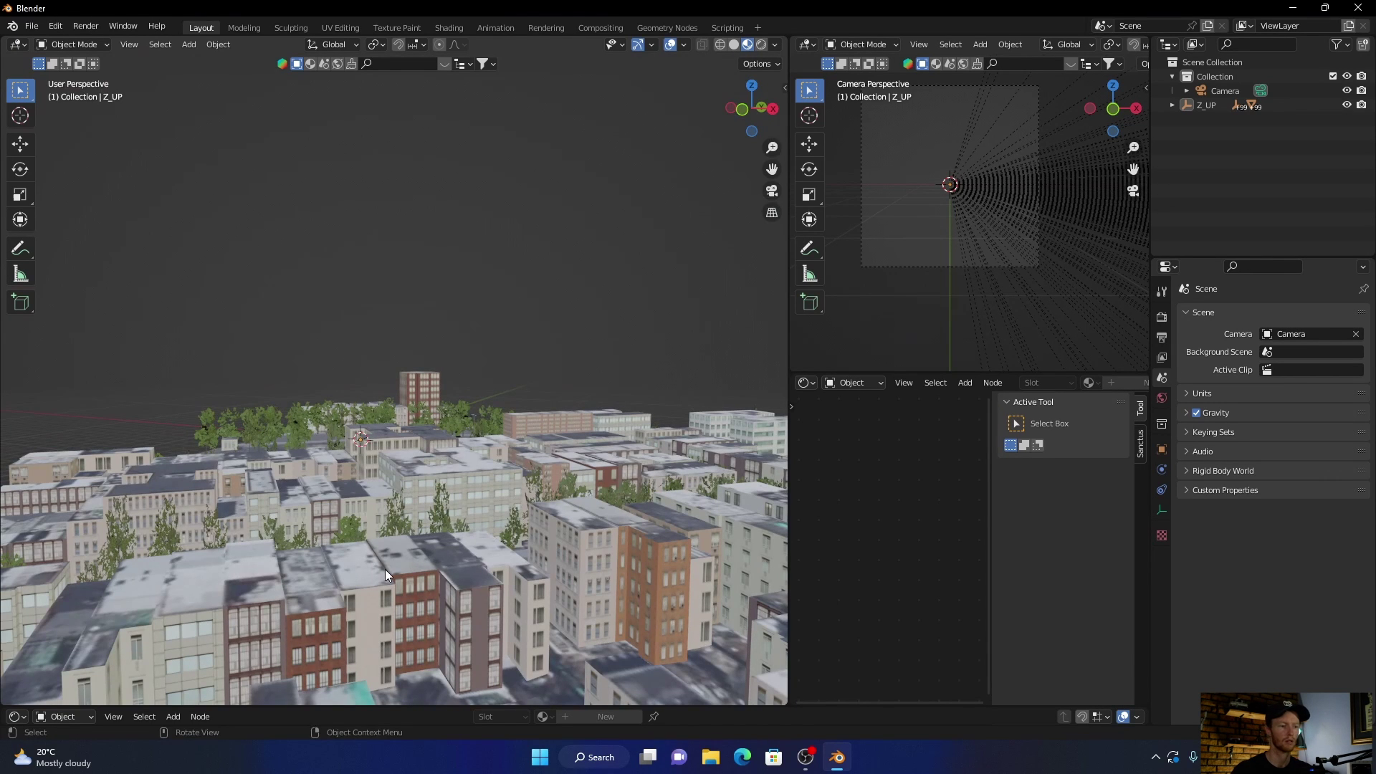
middle_drag(385, 569, 347, 562)
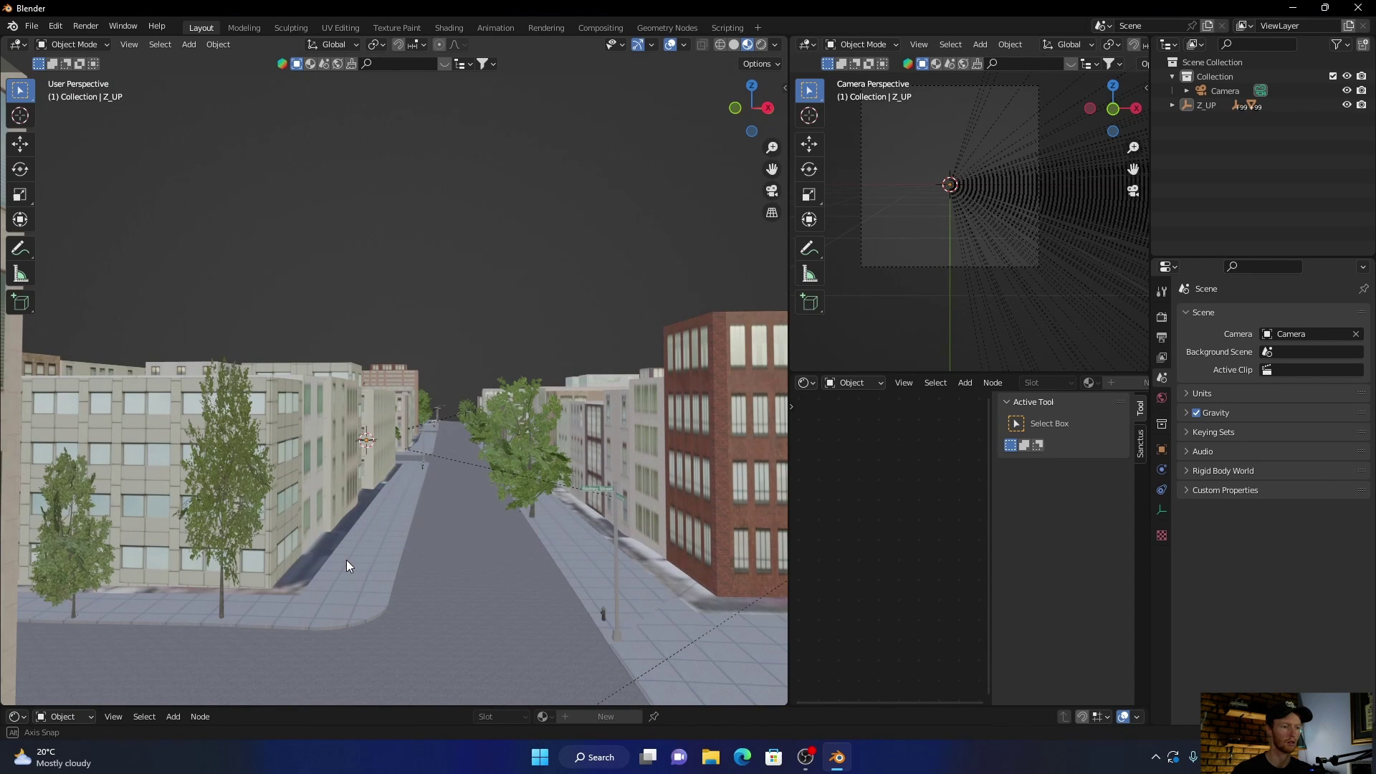
scroll(346, 560, up, 3)
mouse_move(395, 568)
middle_down()
mouse_move(368, 547)
mouse_move(384, 571)
mouse_move(378, 552)
middle_up()
scroll(370, 554, up, 3)
scroll(368, 546, down, 2)
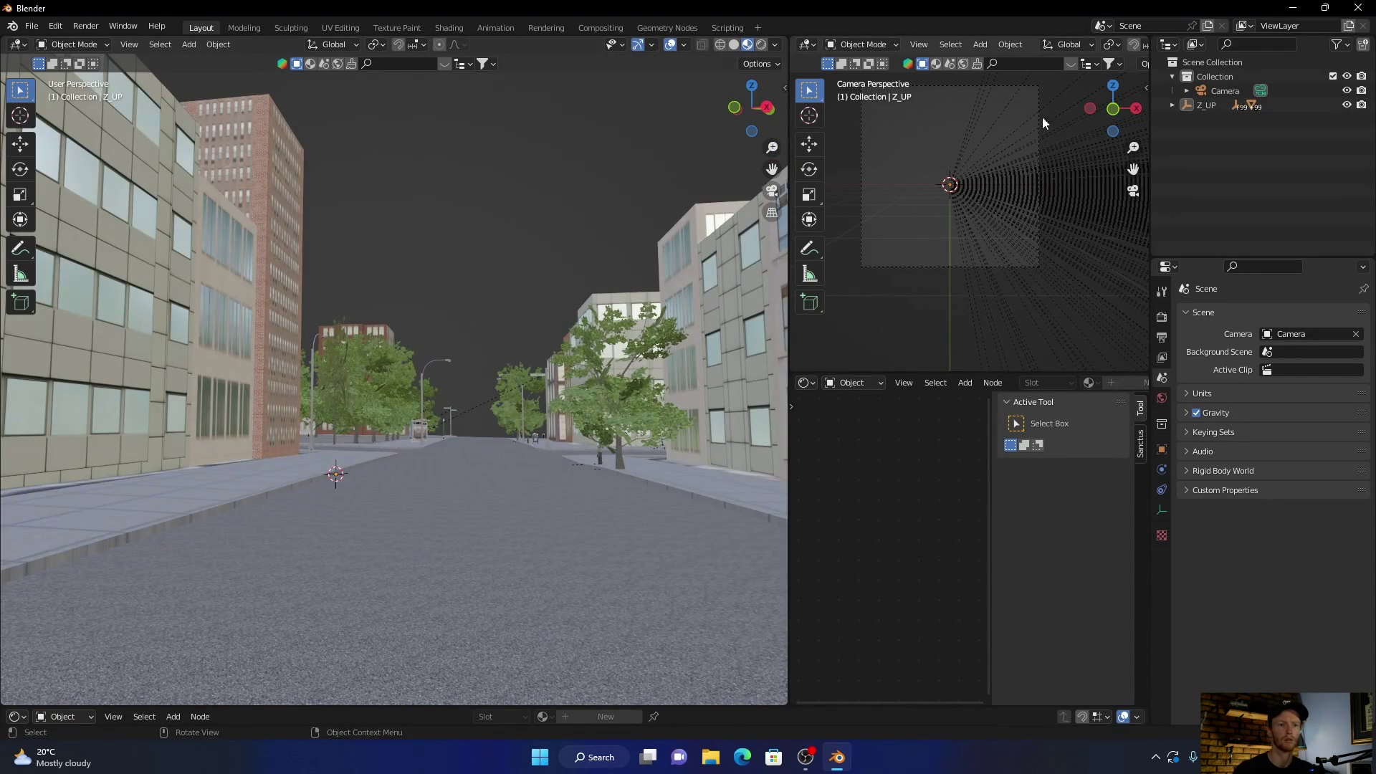
Snap the camera to the current street view and set its Lens Shift X to 0.240
click(1226, 91)
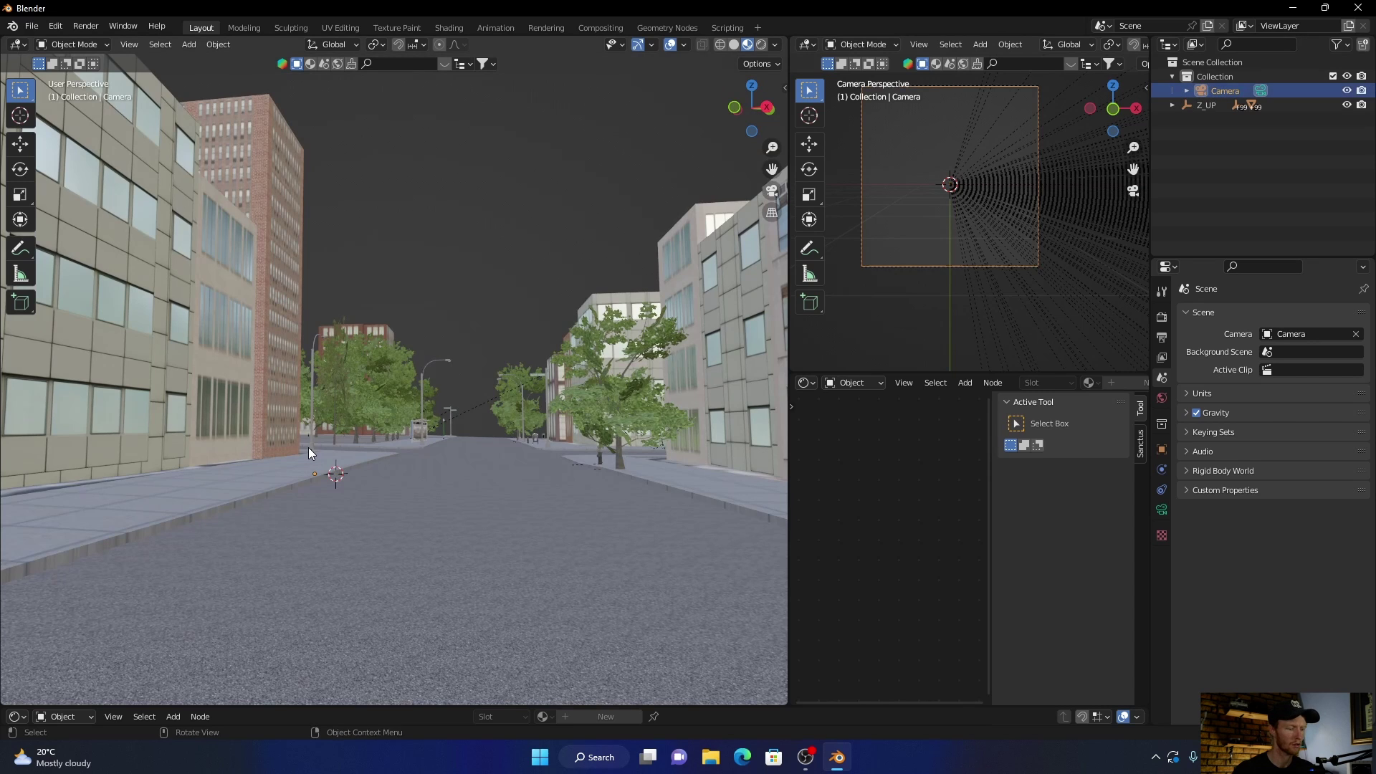
key(ctrl+alt+KP_0)
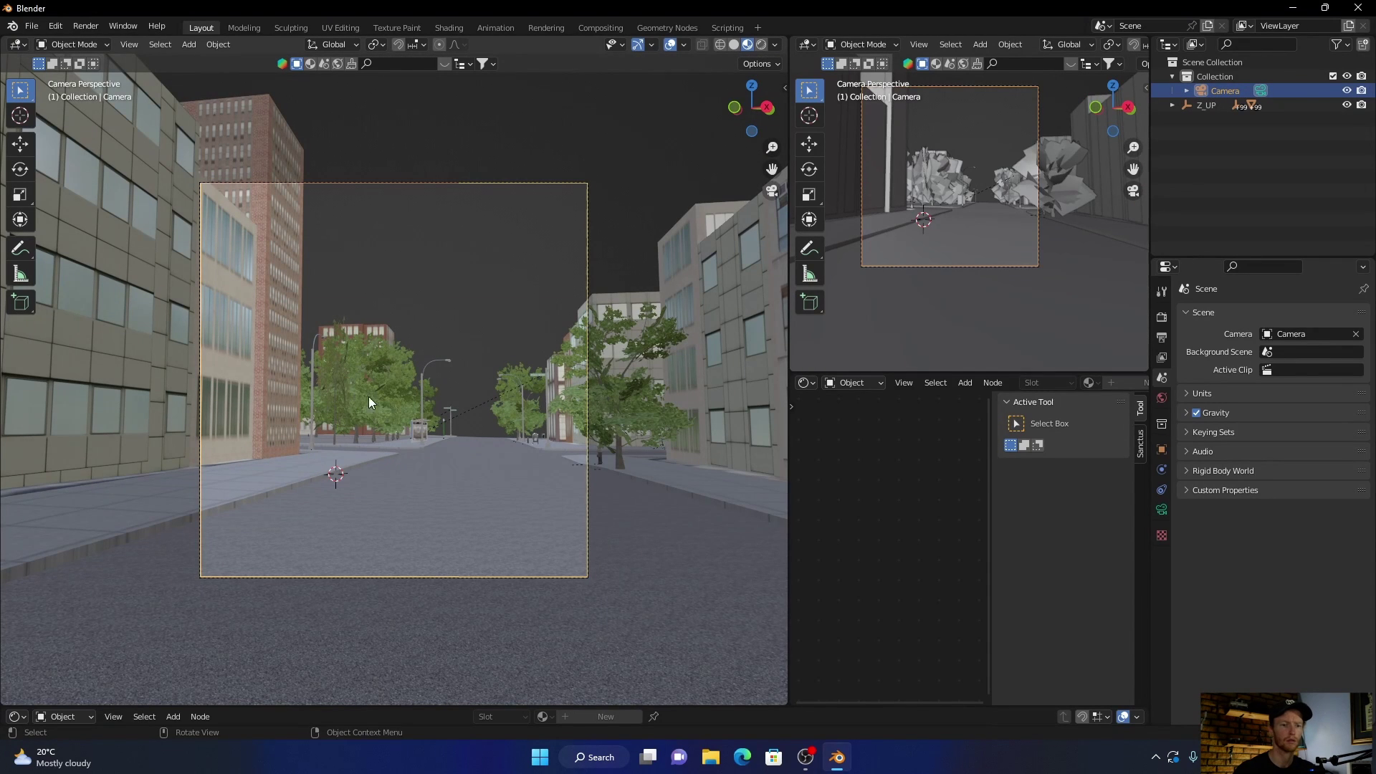
click(1162, 514)
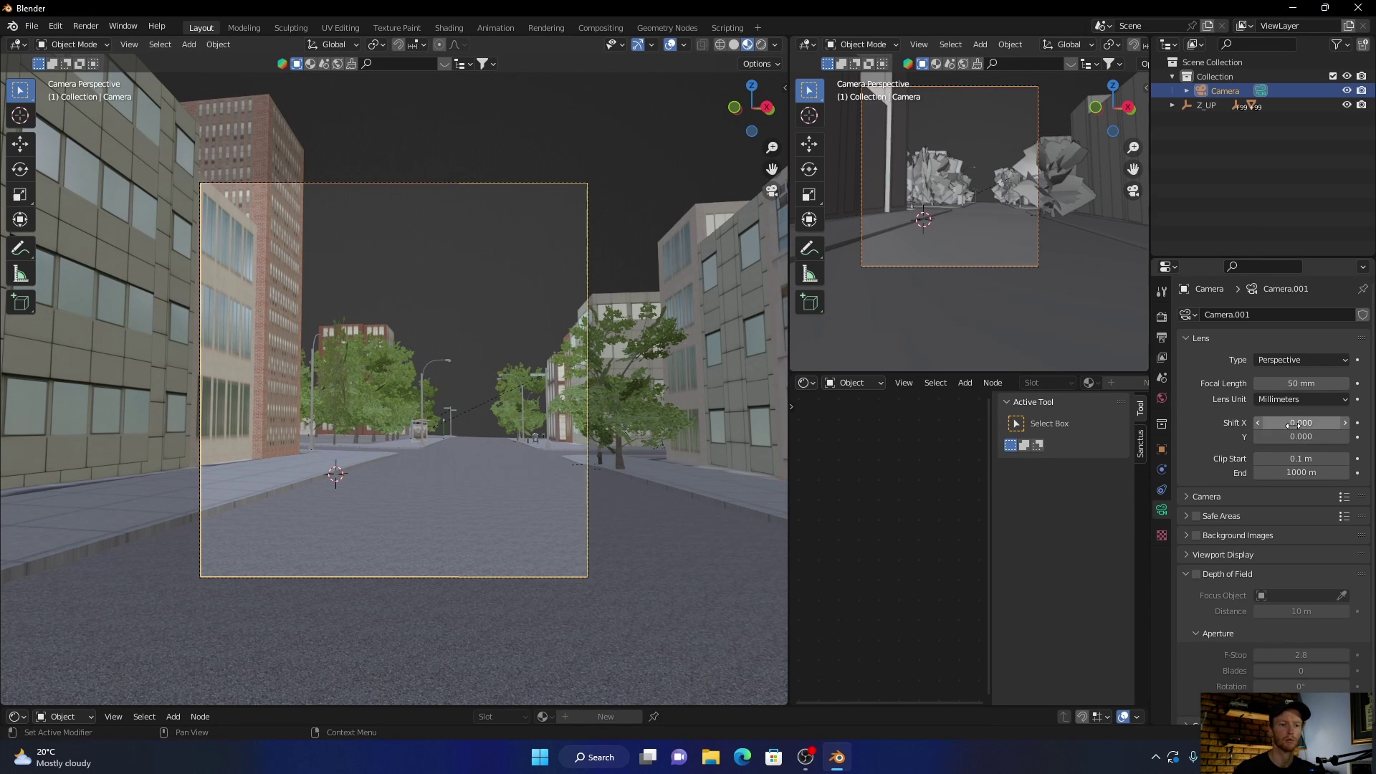
drag(1299, 423, 1350, 423)
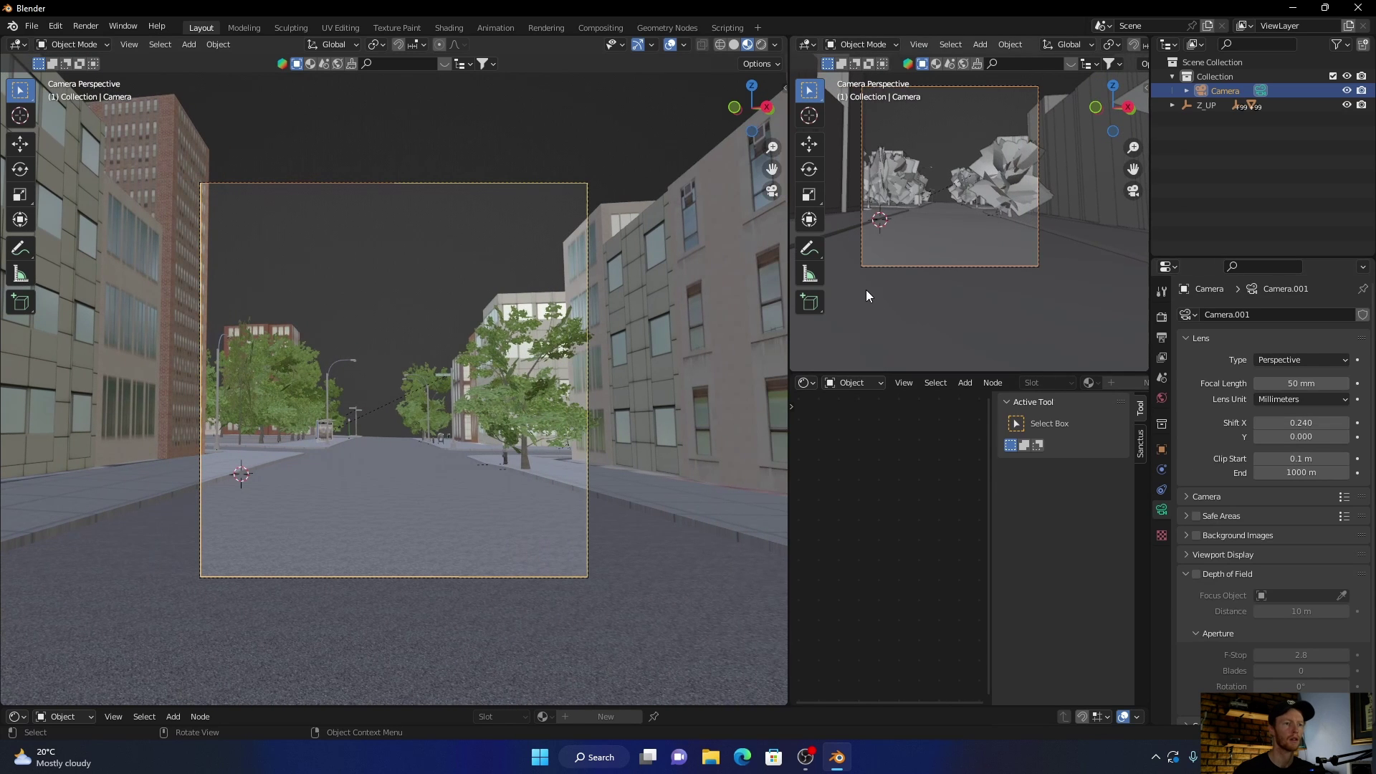
Enable Rendered shading with Scene Lights and Scene World turned off for built-in environment lighting
click(760, 44)
click(676, 120)
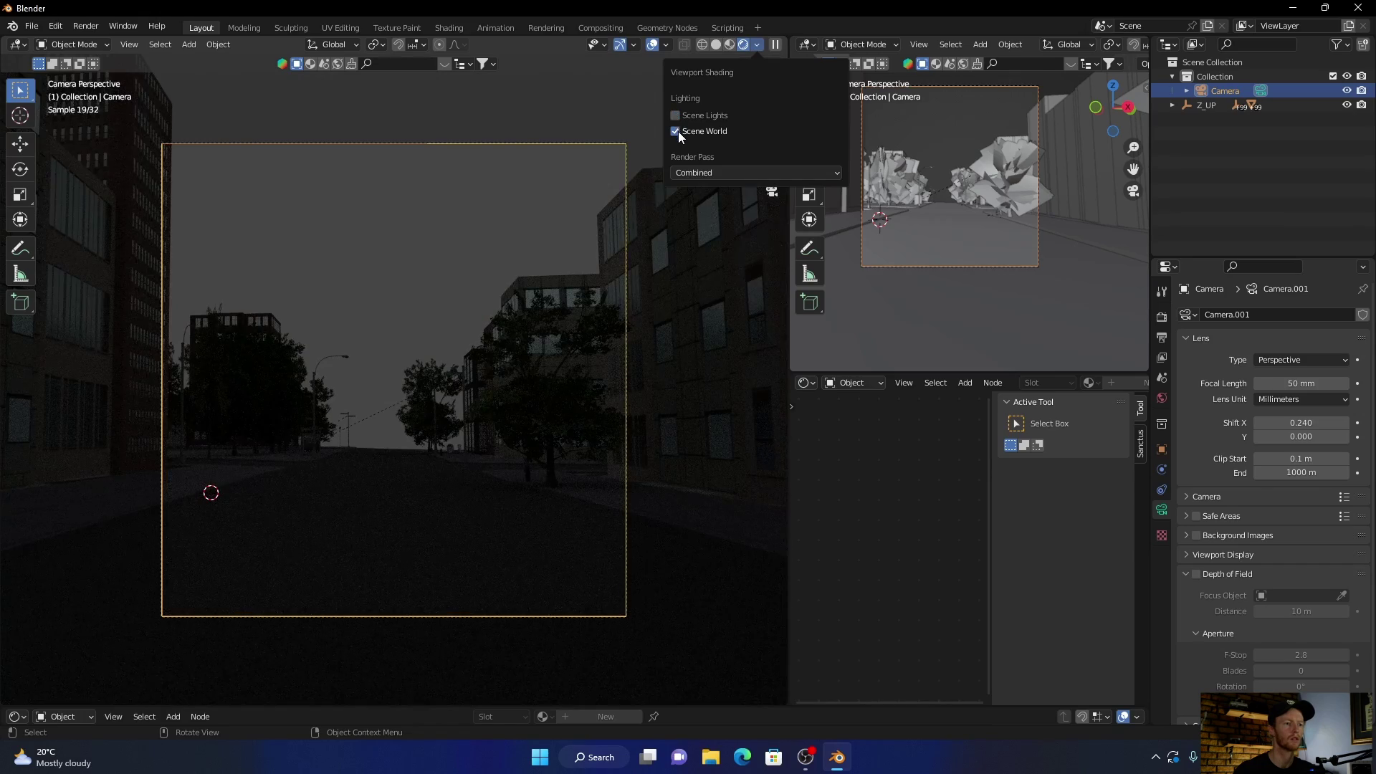
click(678, 131)
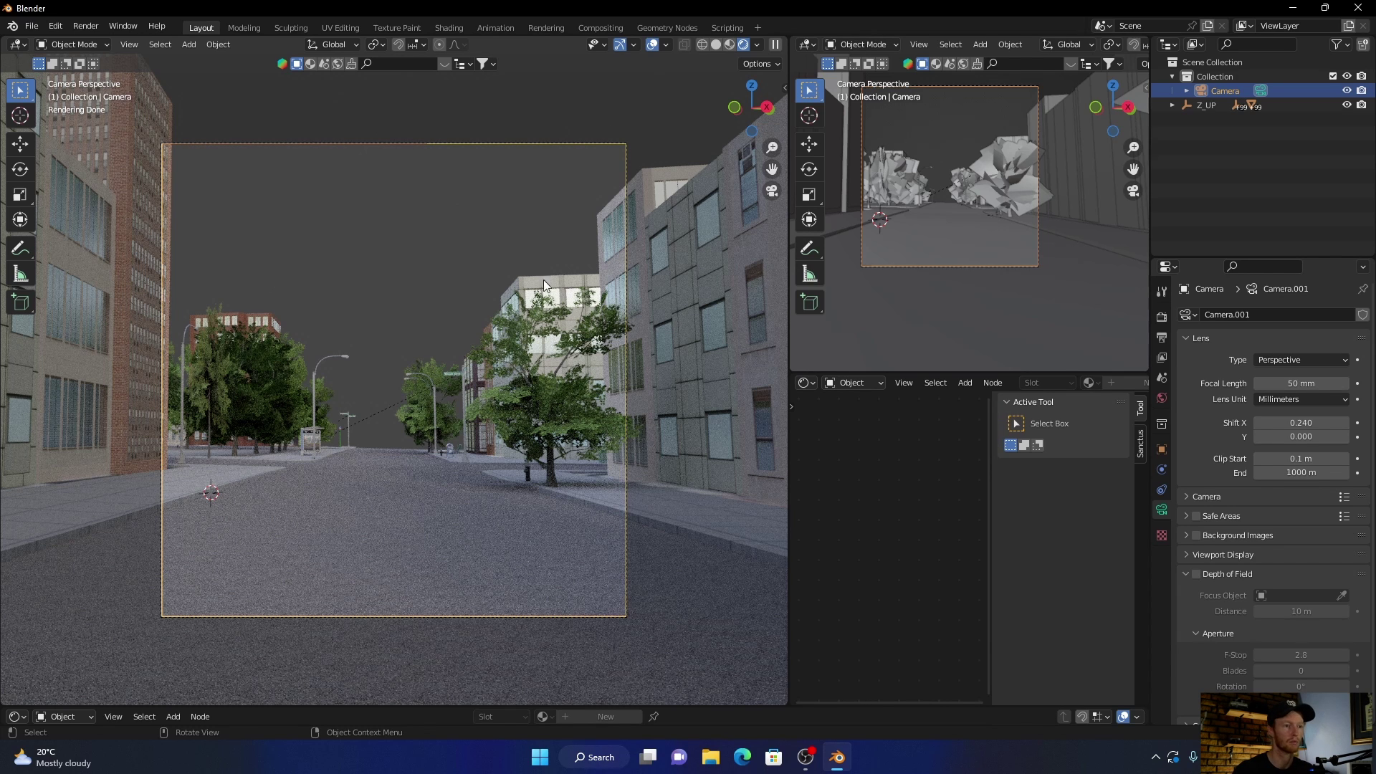
Leave the camera view in solid shading, then orbit over the streets in rendered shading
click(717, 46)
middle_drag(543, 392, 353, 421)
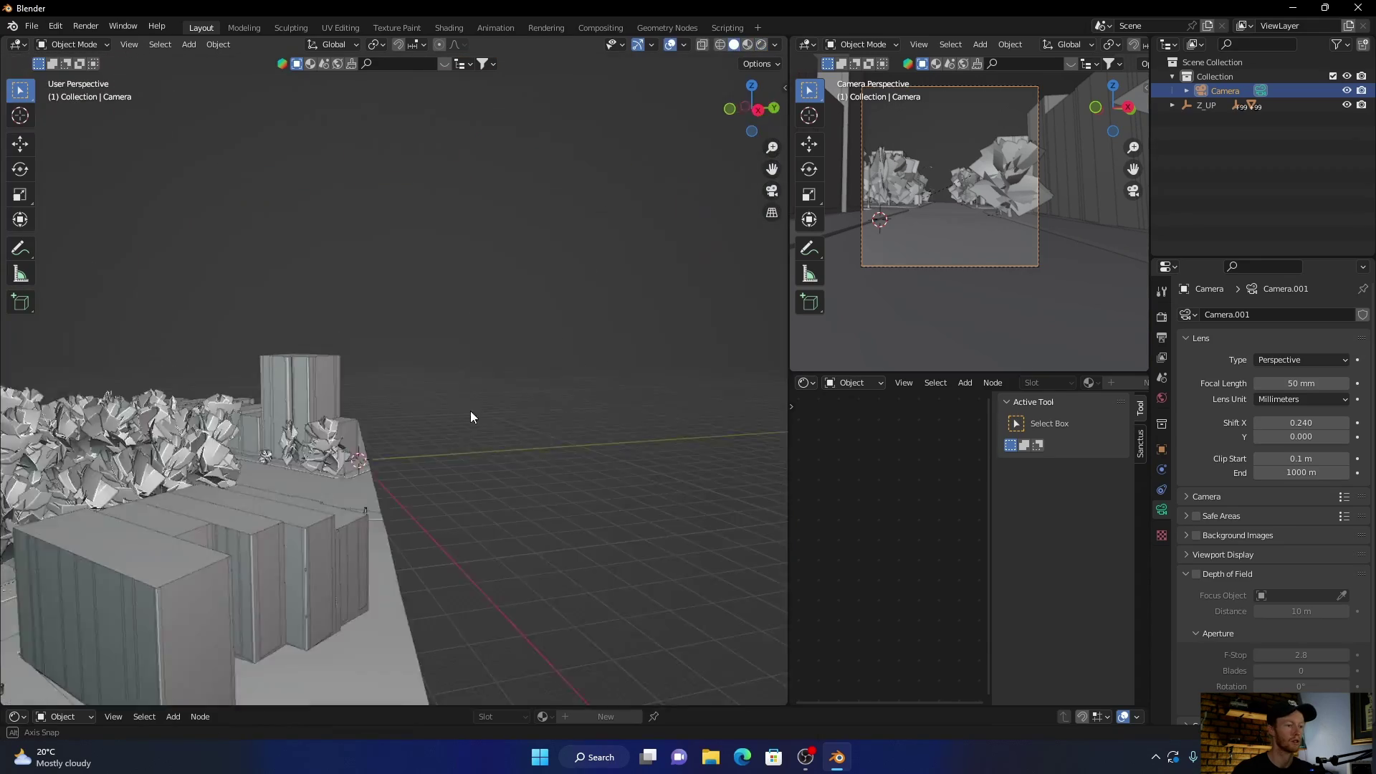
key(shift+z)
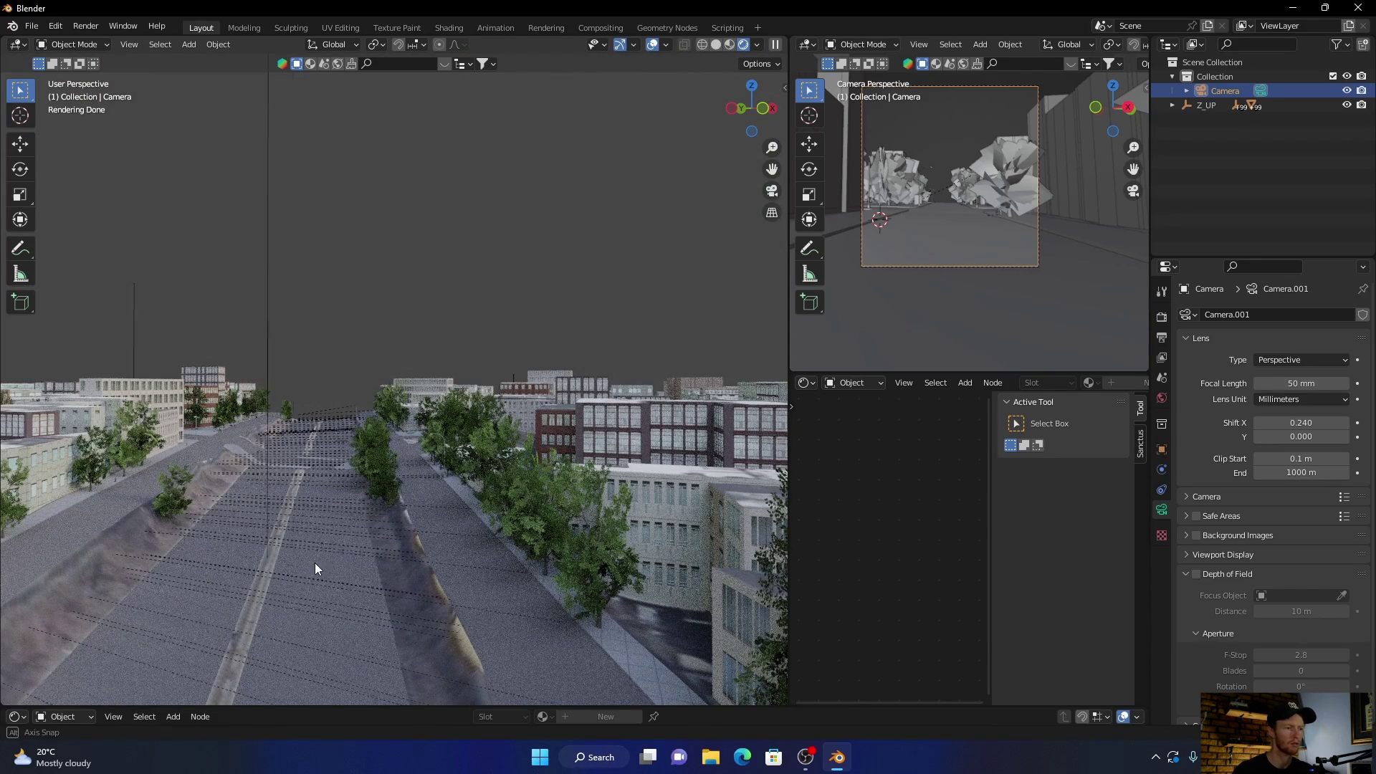
mouse_move(316, 563)
middle_down()
mouse_move(97, 574)
mouse_move(228, 523)
middle_up()
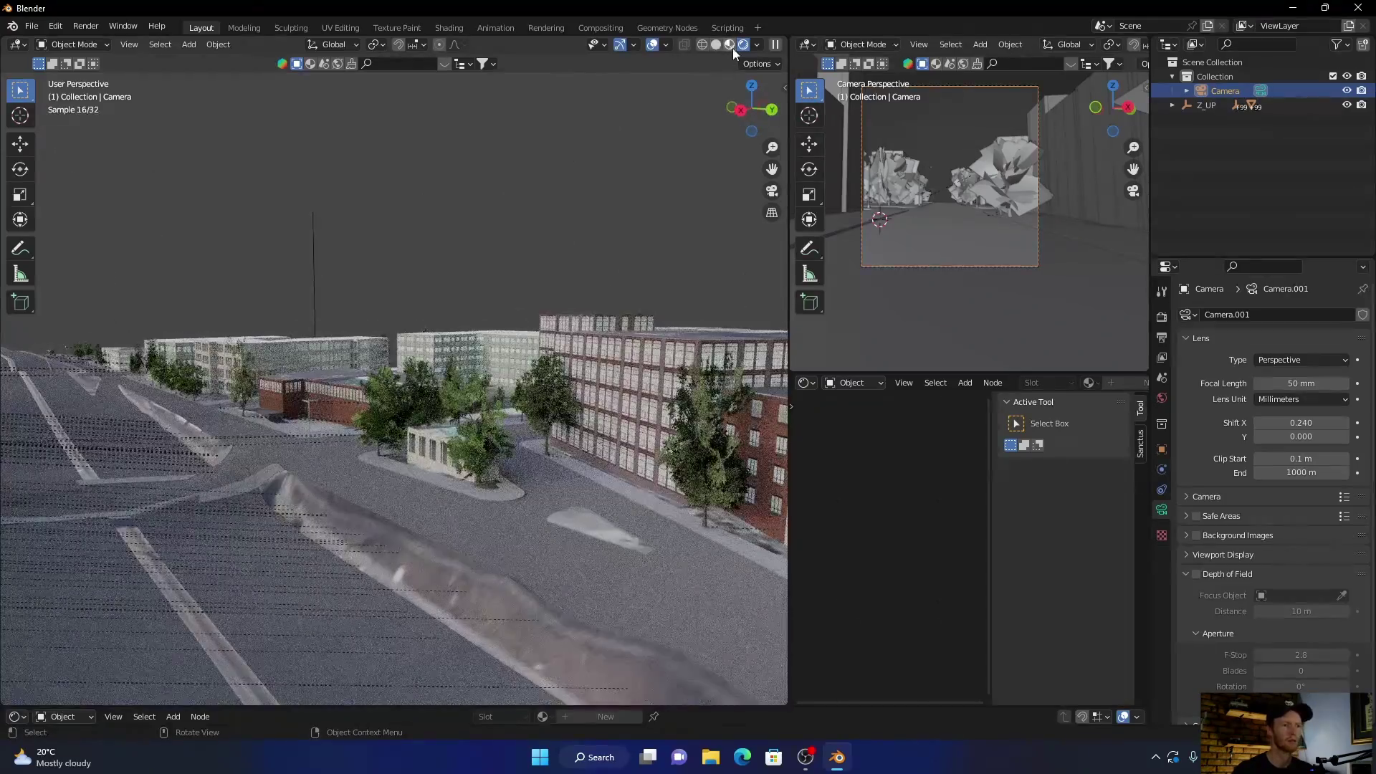
Survey the rooftops in Material Preview and finish in Rendered shading
click(732, 49)
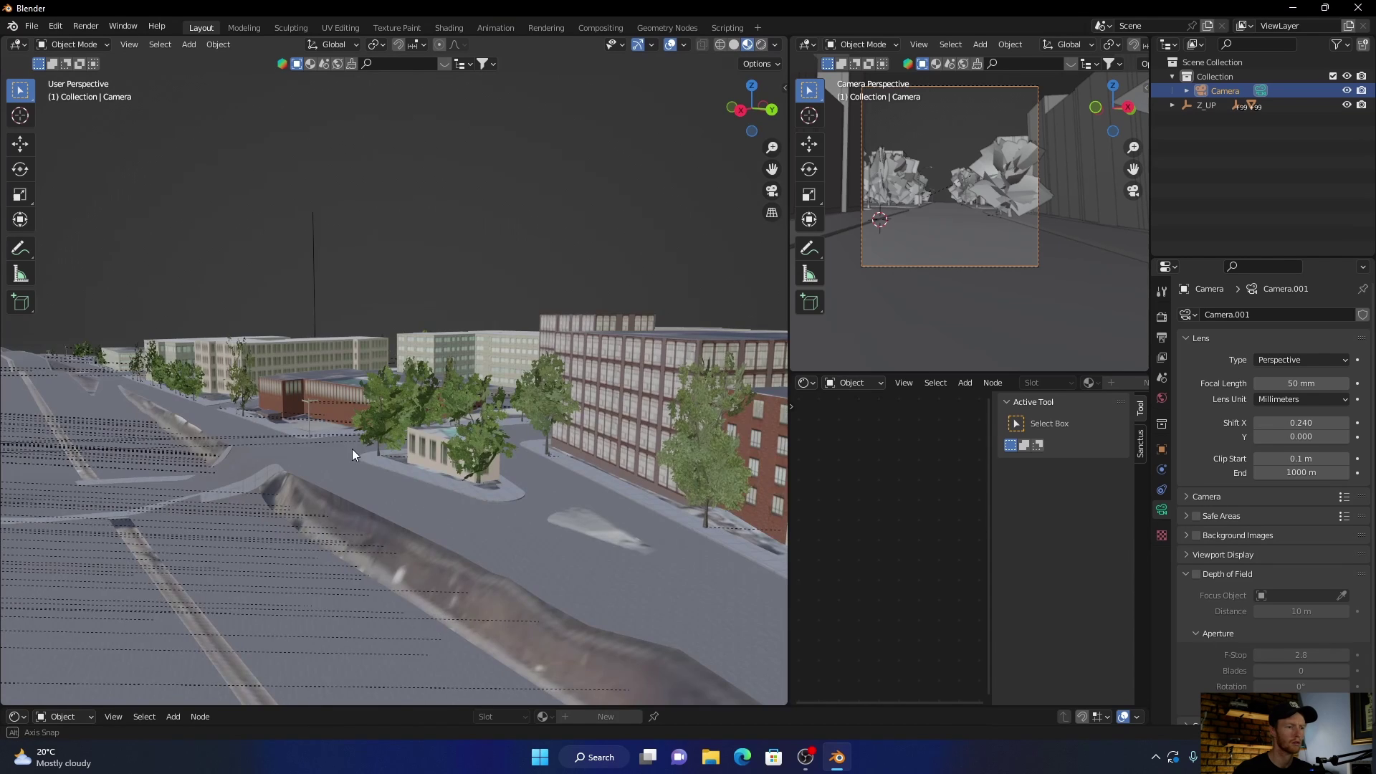
mouse_move(439, 287)
middle_down()
mouse_move(511, 419)
mouse_move(484, 424)
middle_up()
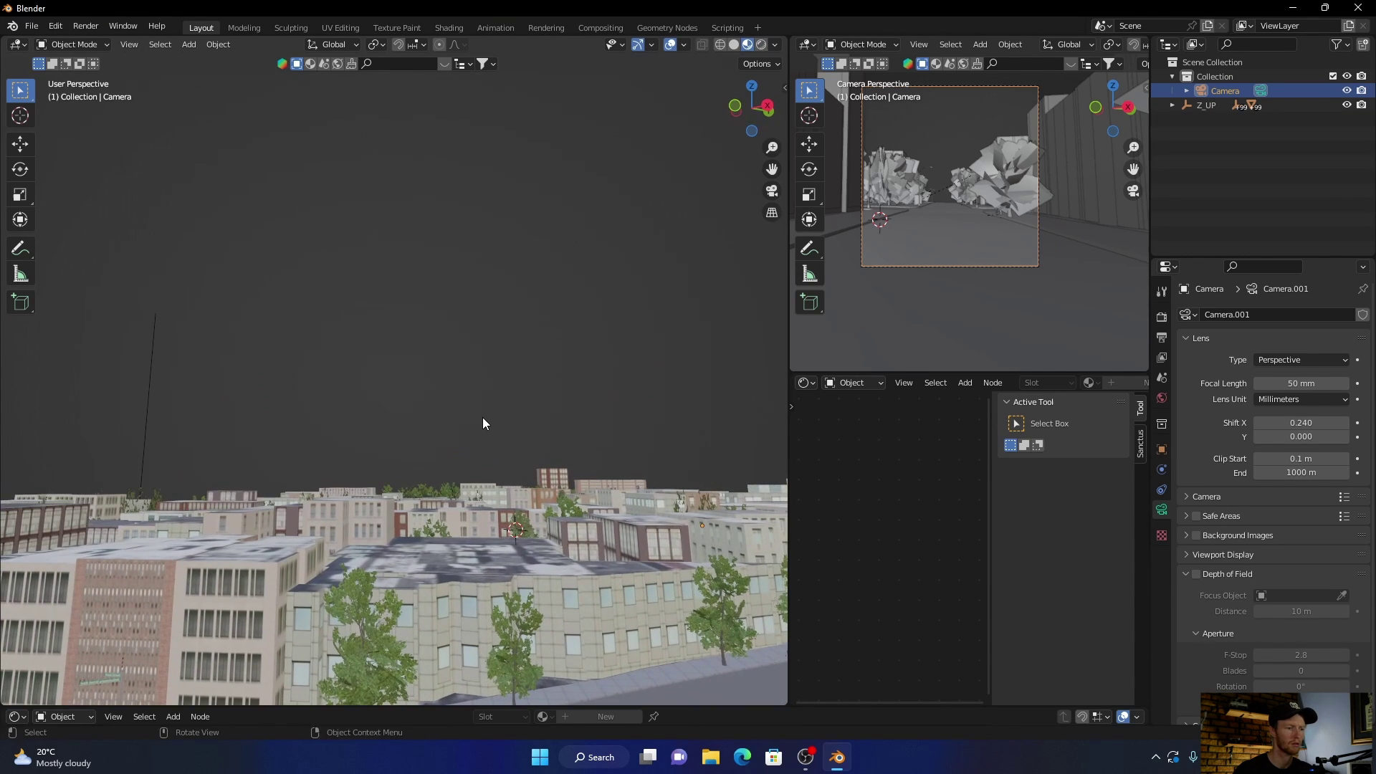
click(764, 45)
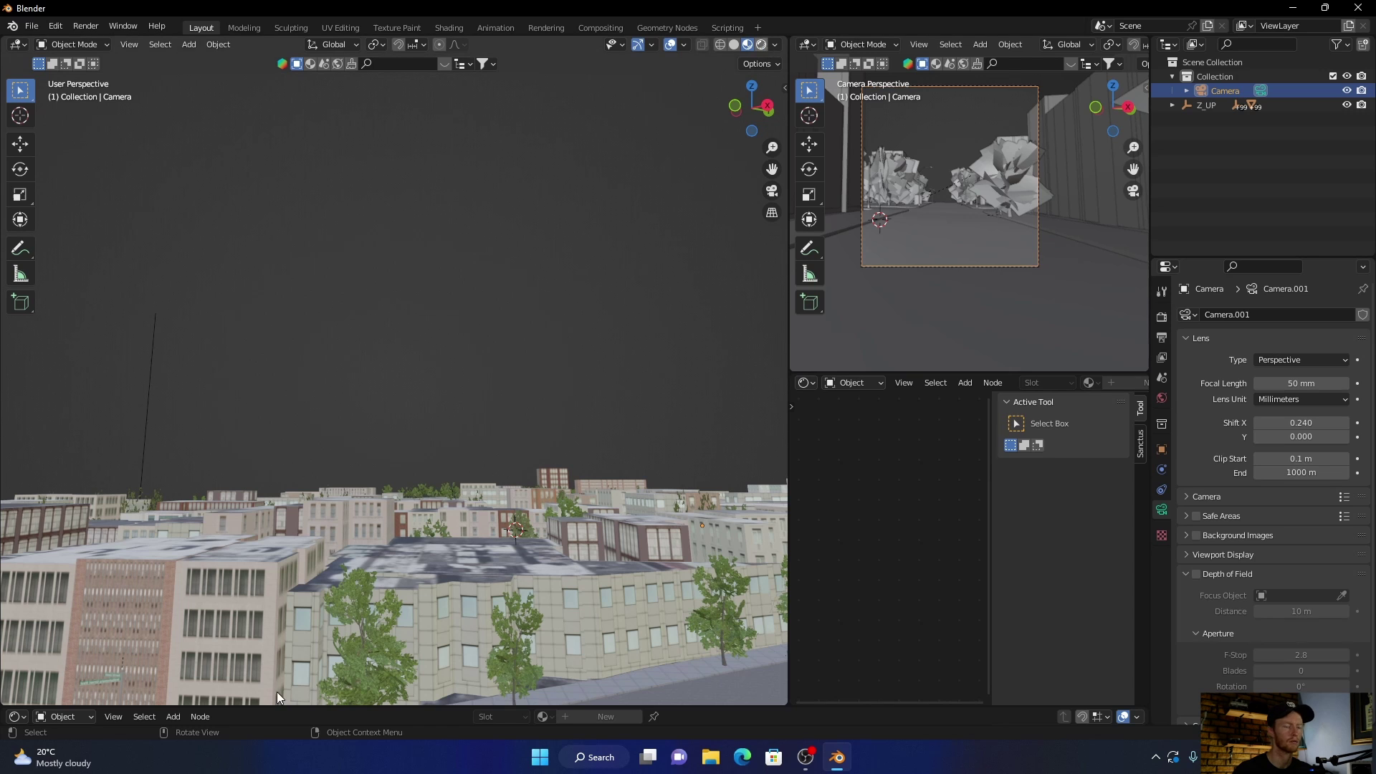